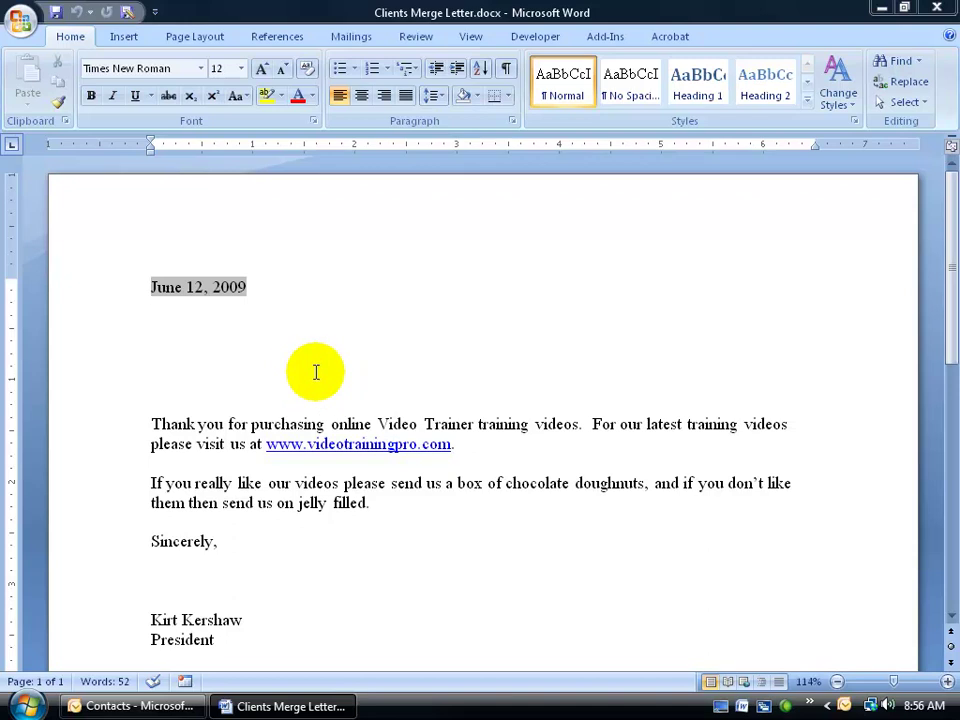
# Glance at the Outlook contacts, return to Word, and close the Clients Merge Letter window
pyautogui.click(150, 704)
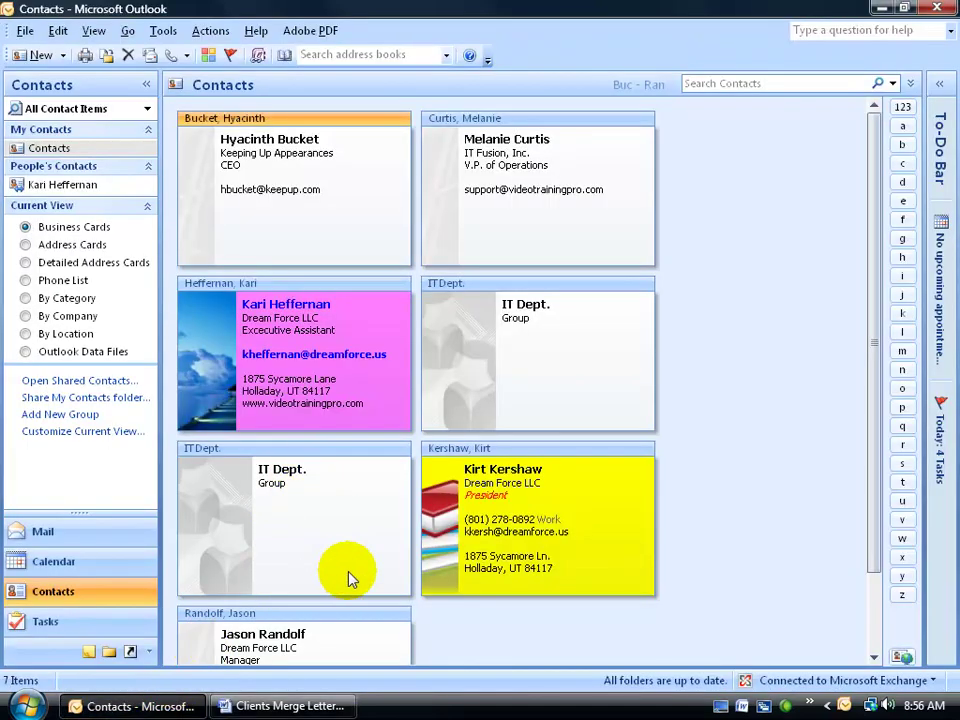
pyautogui.click(283, 704)
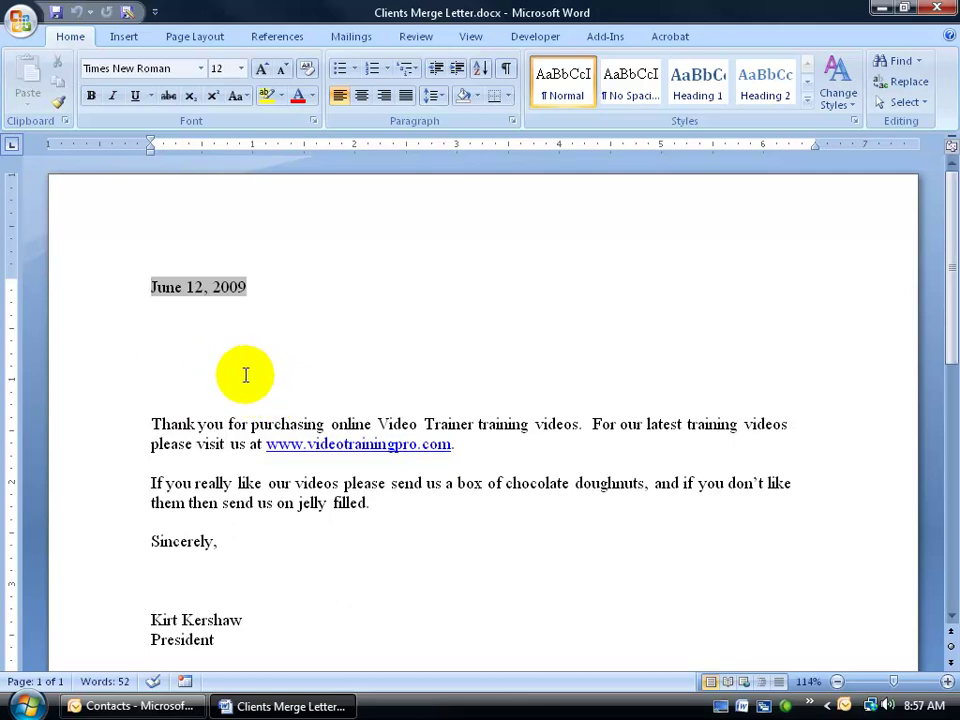
pyautogui.click(936, 8)
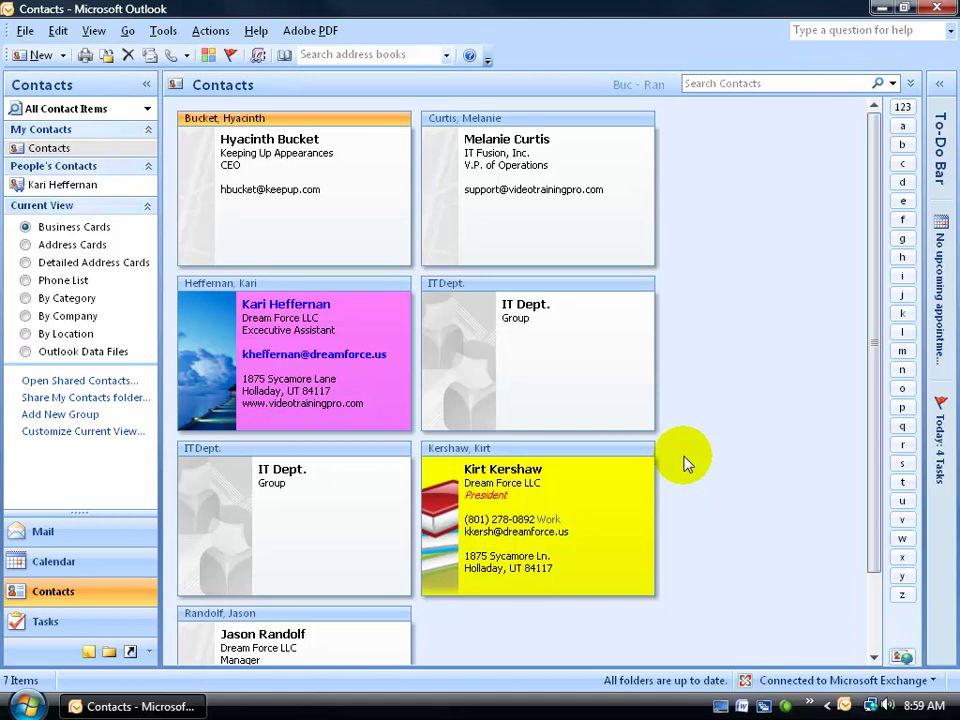
pyautogui.click(585, 482)
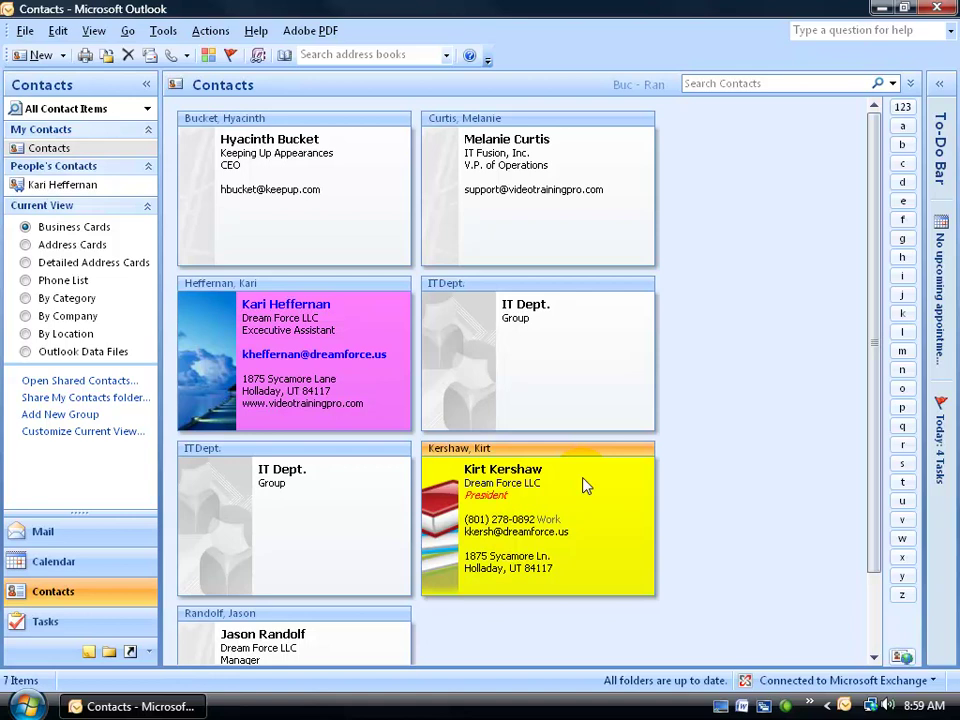
# Show contacts as a Phone List and select the four individual people, skipping the IT Dept. groups
pyautogui.click(26, 281)
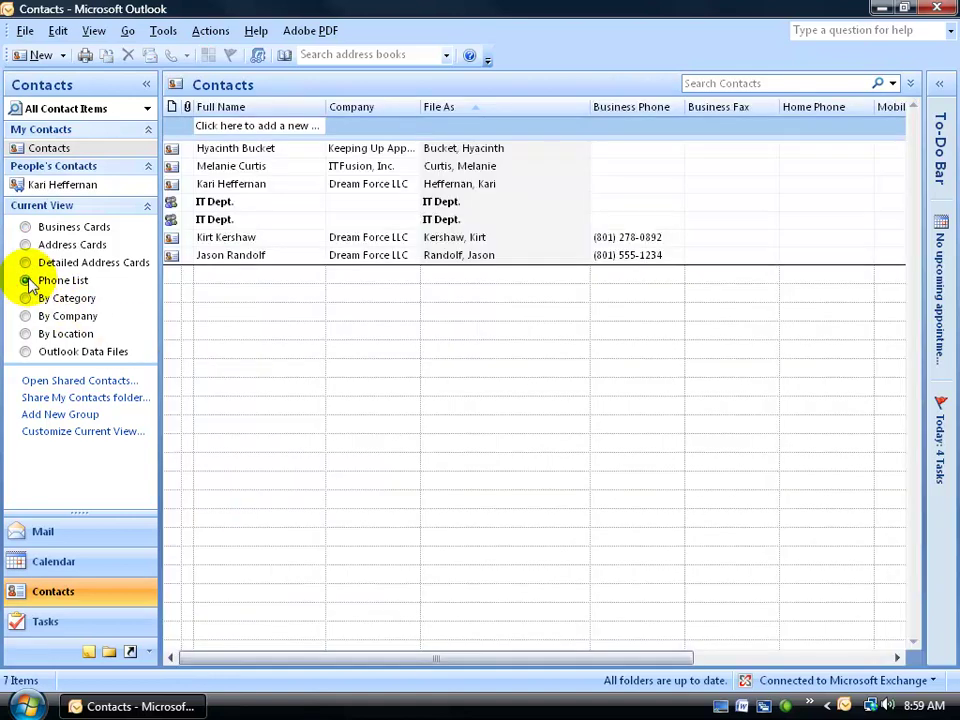
pyautogui.click(180, 184)
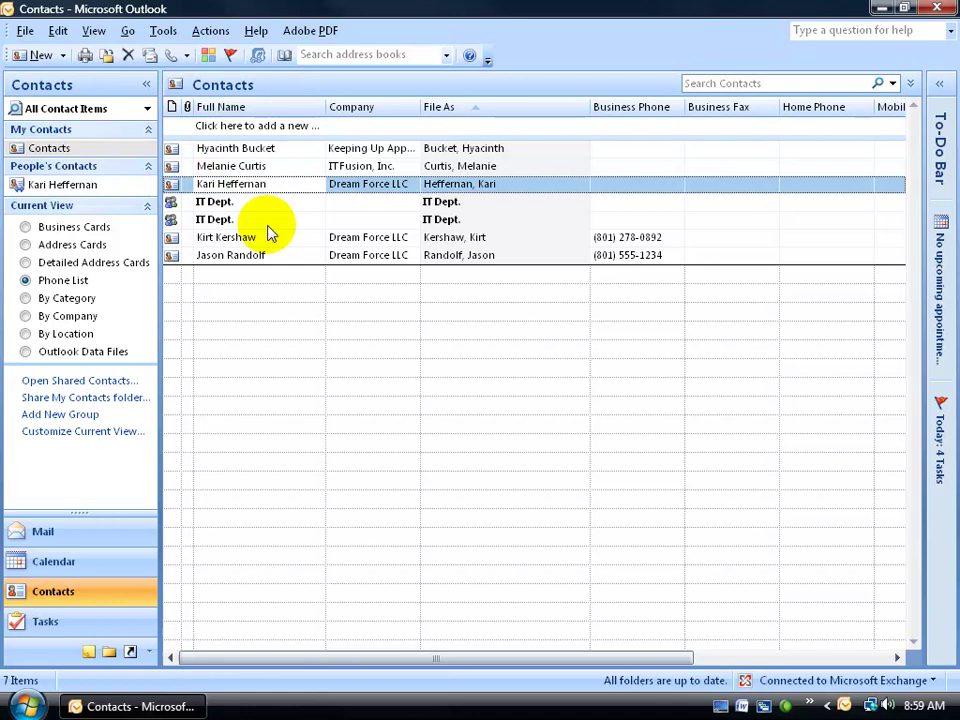
pyautogui.keyDown('shift'); pyautogui.click(178, 147); pyautogui.keyUp('shift')
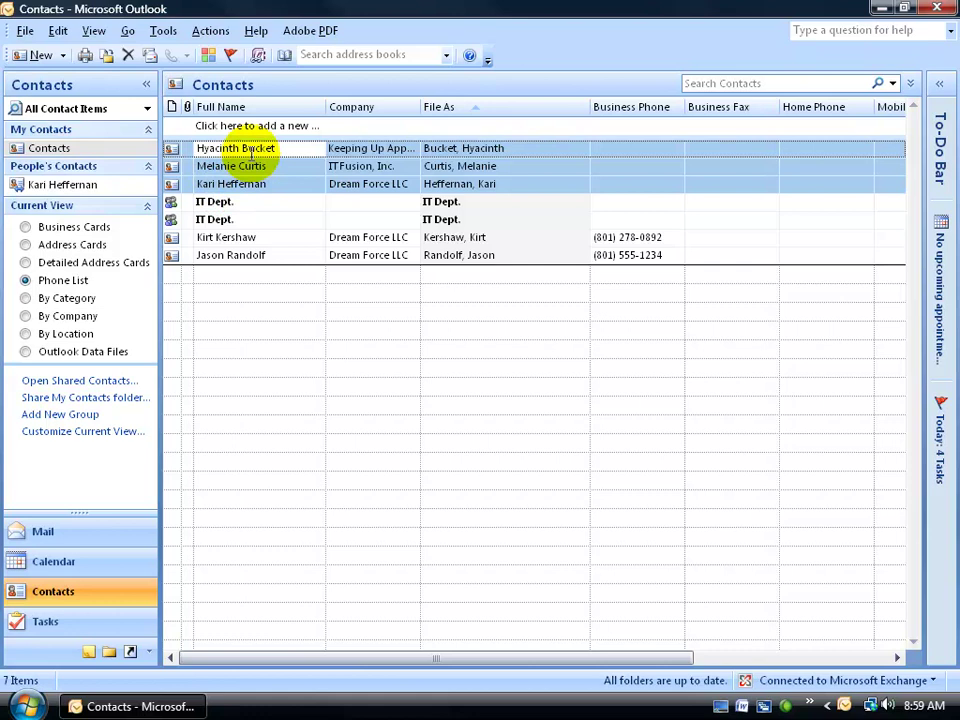
pyautogui.keyDown('ctrl'); pyautogui.click(229, 254); pyautogui.keyUp('ctrl')
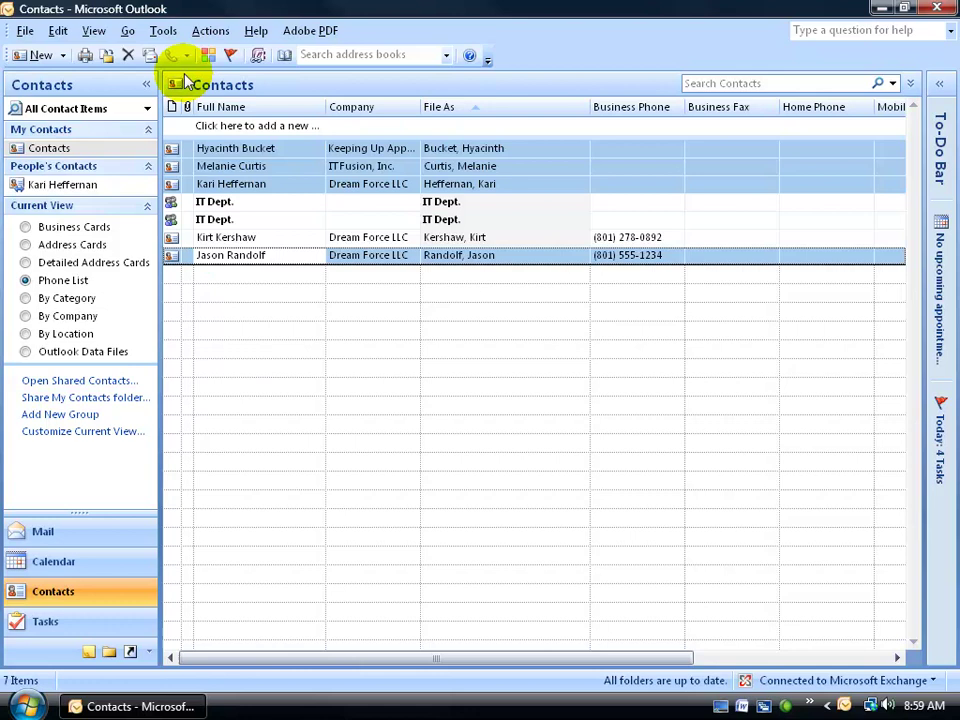
pyautogui.click(162, 32)
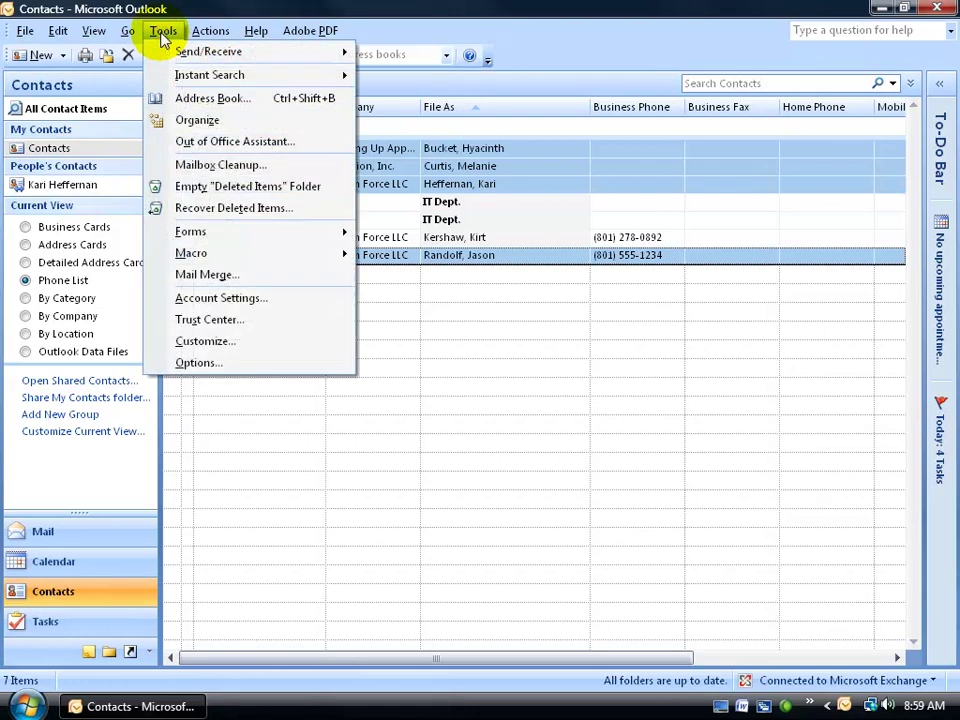
# Start a mail merge of the selected contacts into an existing document and browse for the letter
pyautogui.click(212, 274)
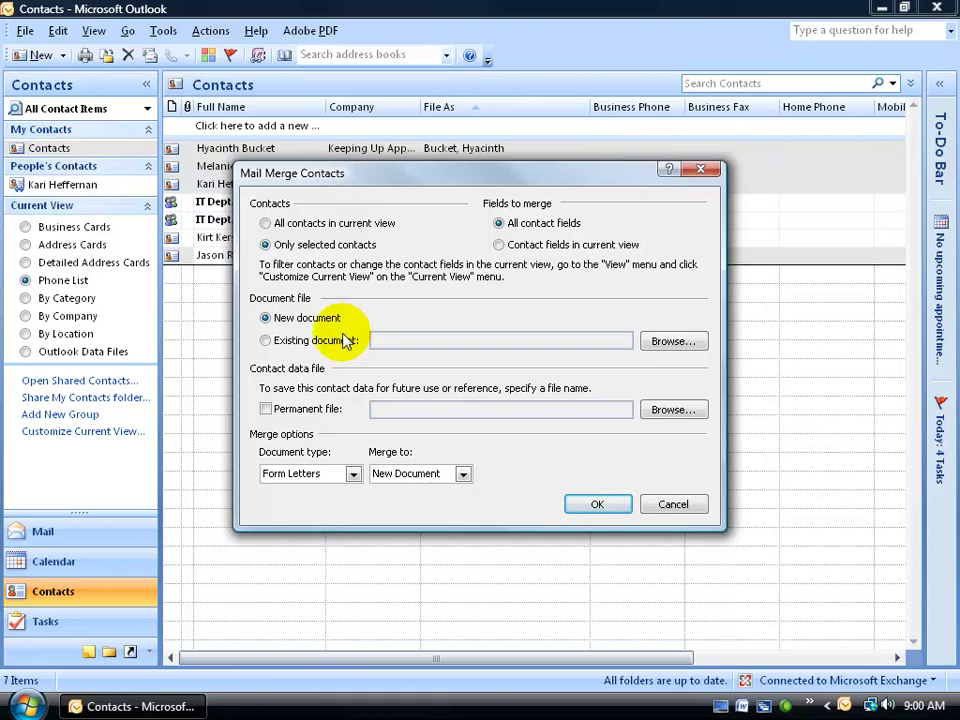
pyautogui.click(266, 341)
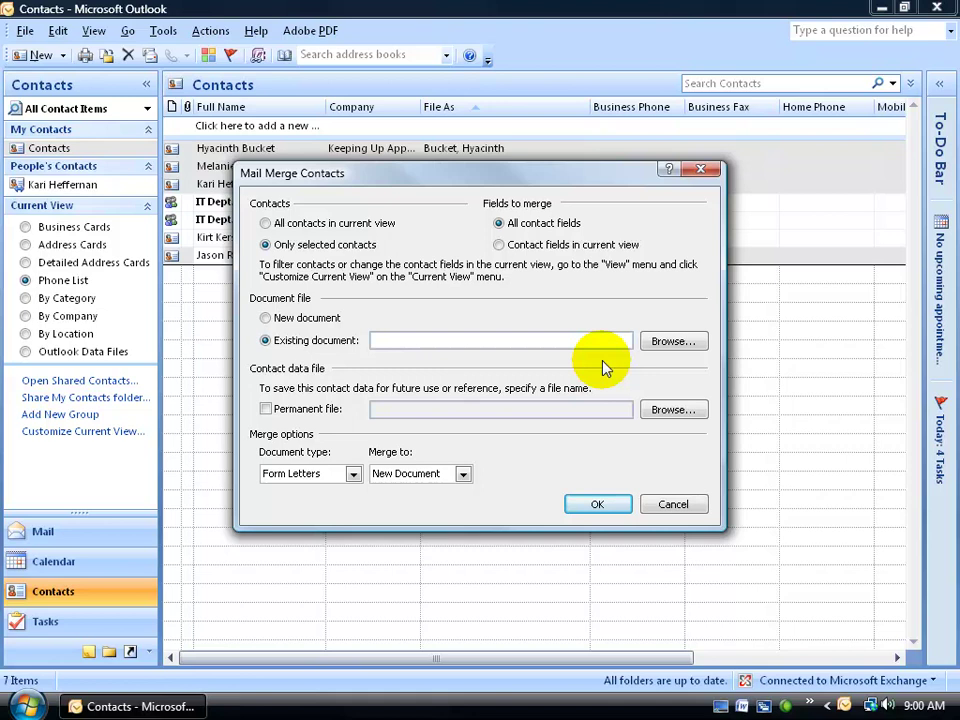
pyautogui.click(671, 342)
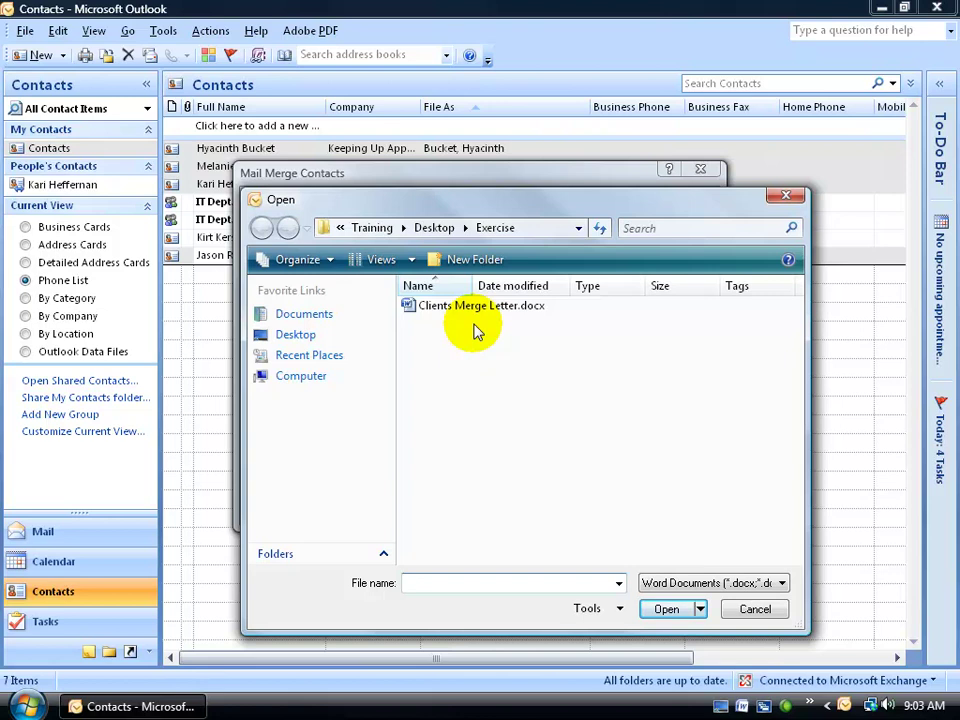
# Pick Clients Merge Letter.docx, keep Form Letters merged to a New Document, and confirm
pyautogui.doubleClick(440, 308)
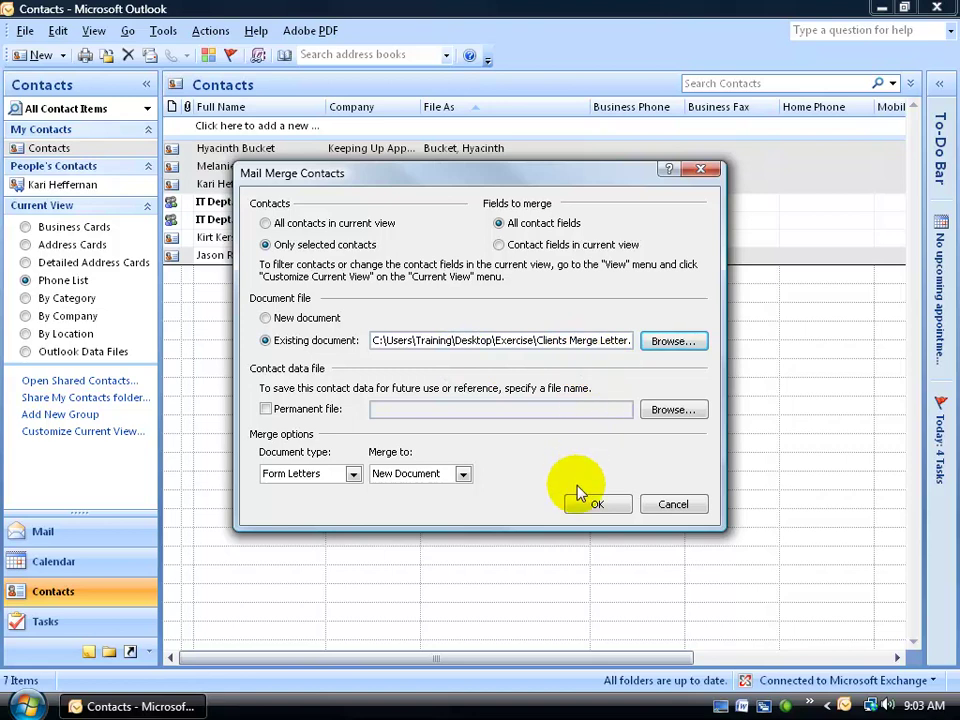
pyautogui.click(352, 474)
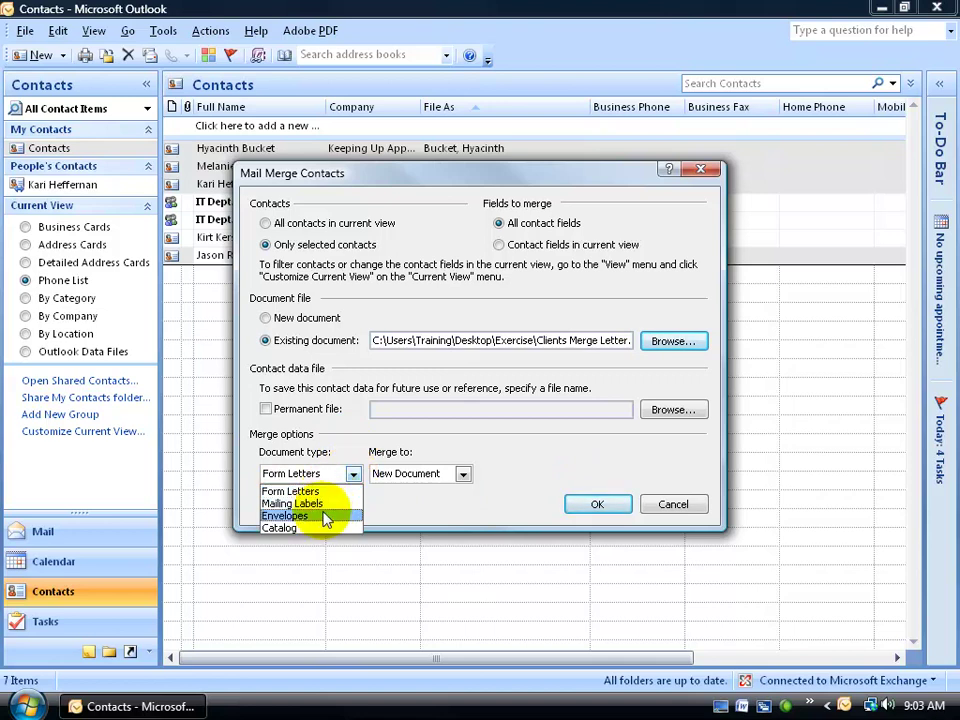
pyautogui.click(430, 507)
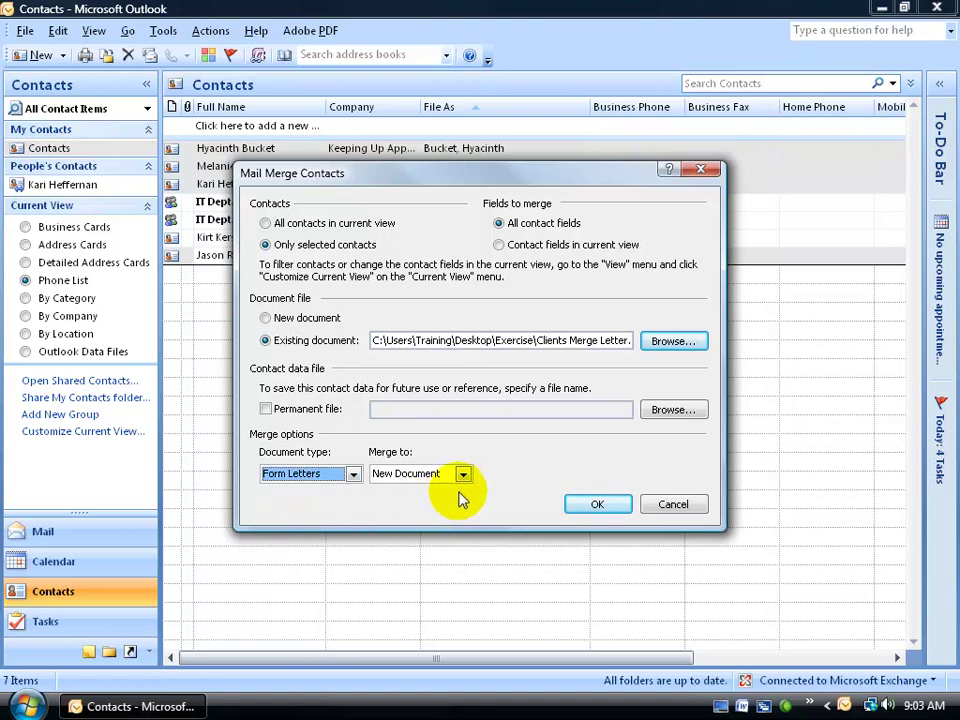
pyautogui.click(463, 476)
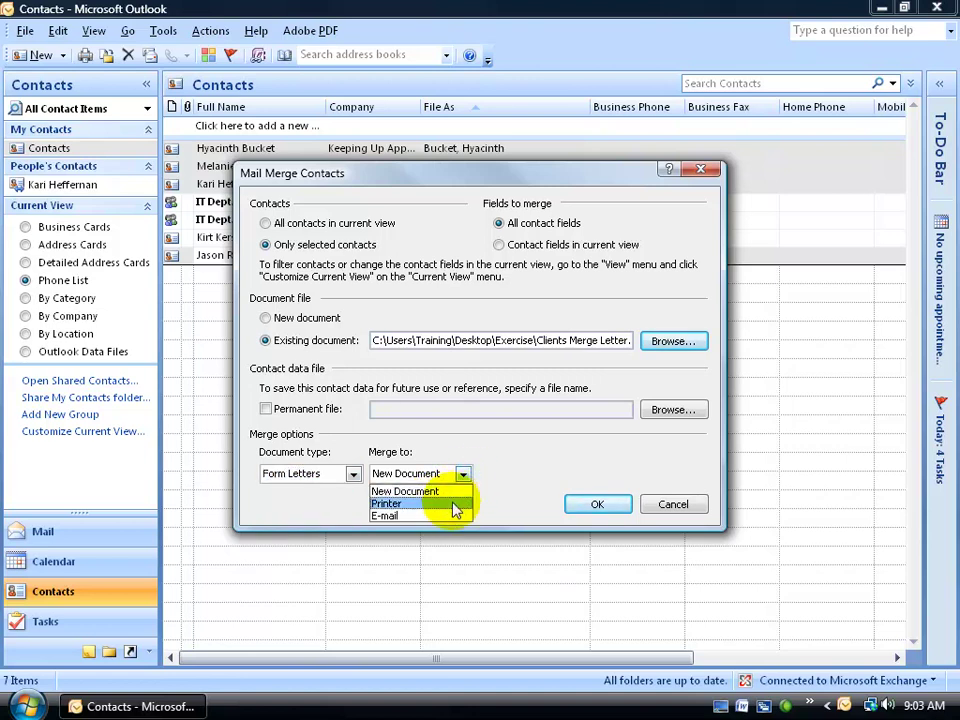
pyautogui.click(529, 480)
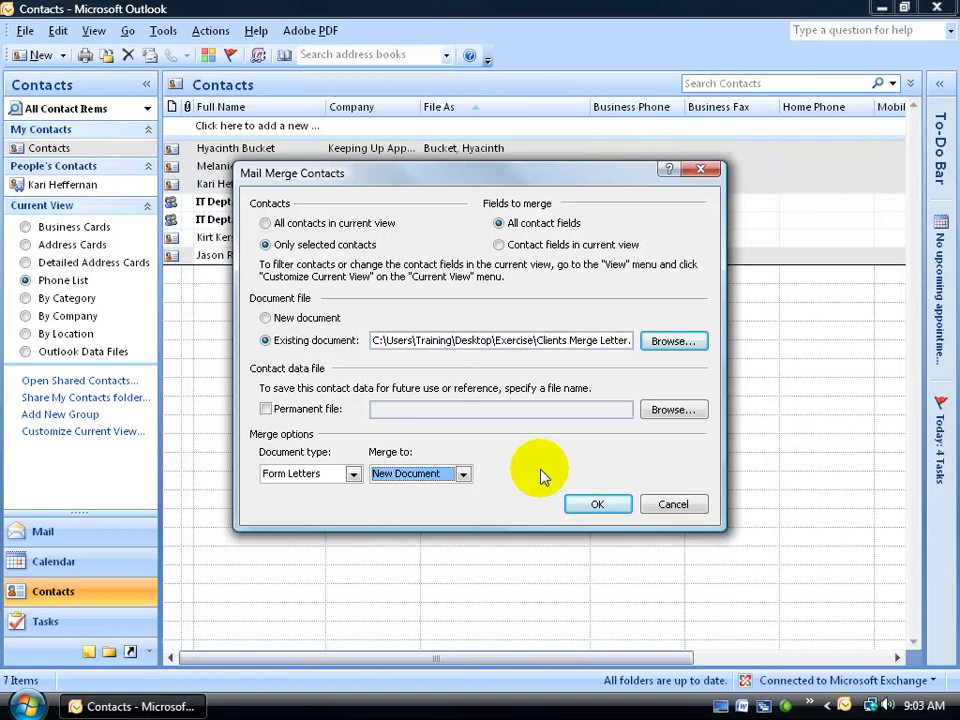
pyautogui.click(597, 504)
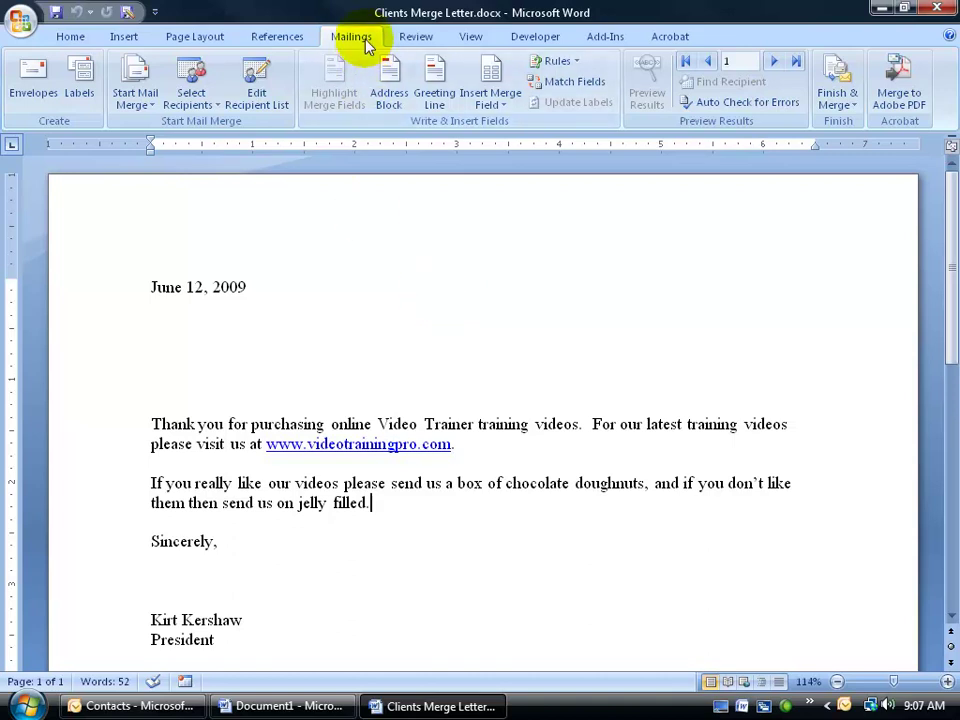
# Launch the Step by Step Mail Merge Wizard and advance it to Step 4, Write your letter
pyautogui.click(145, 106)
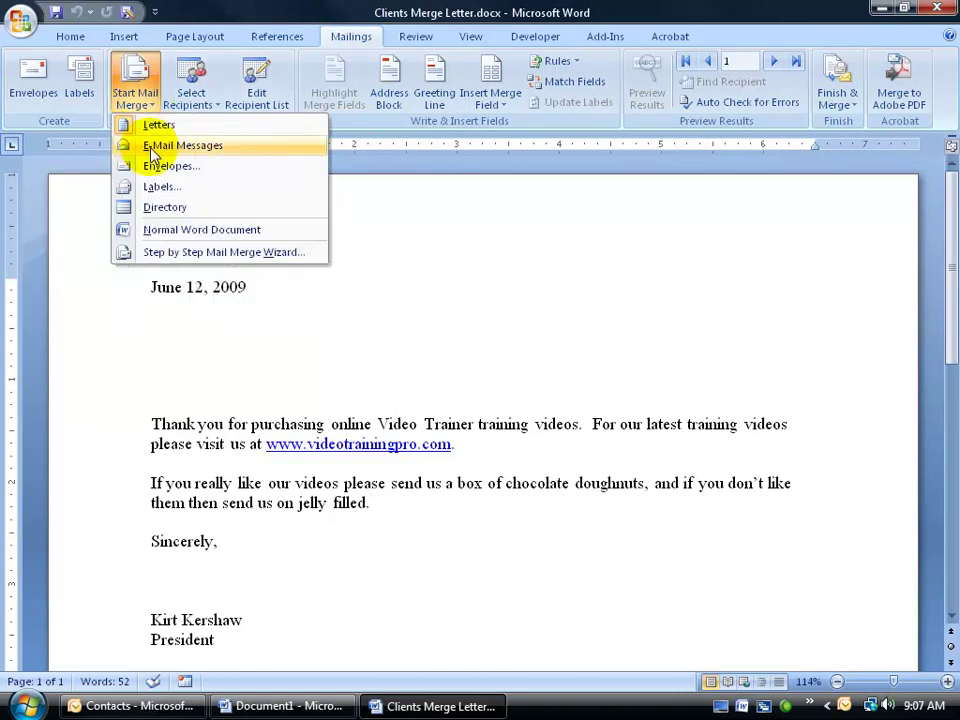
pyautogui.click(152, 252)
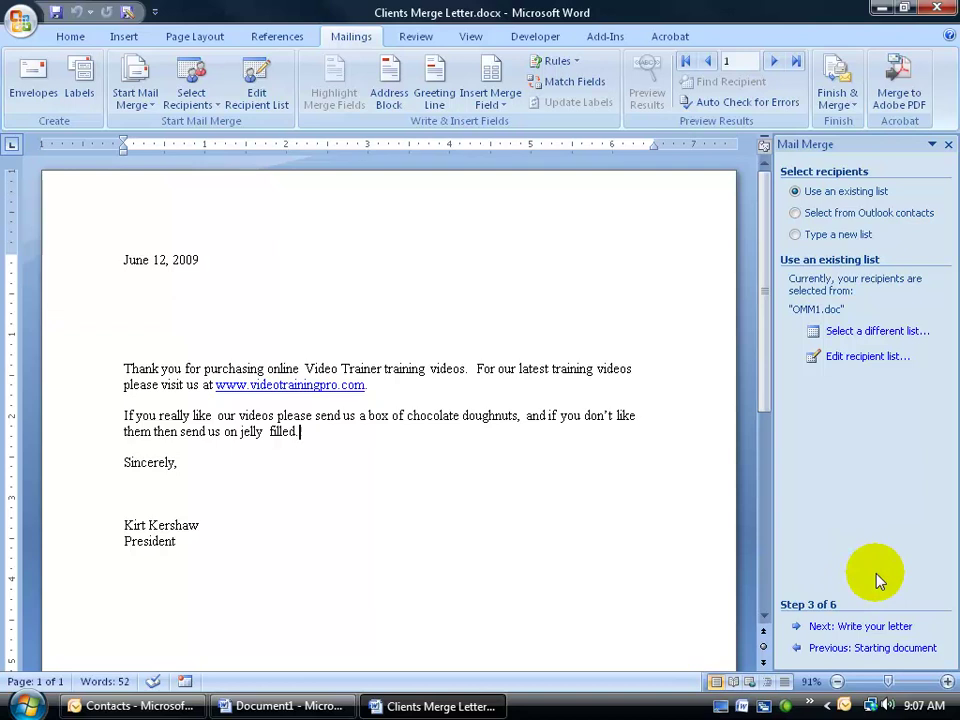
pyautogui.click(852, 650)
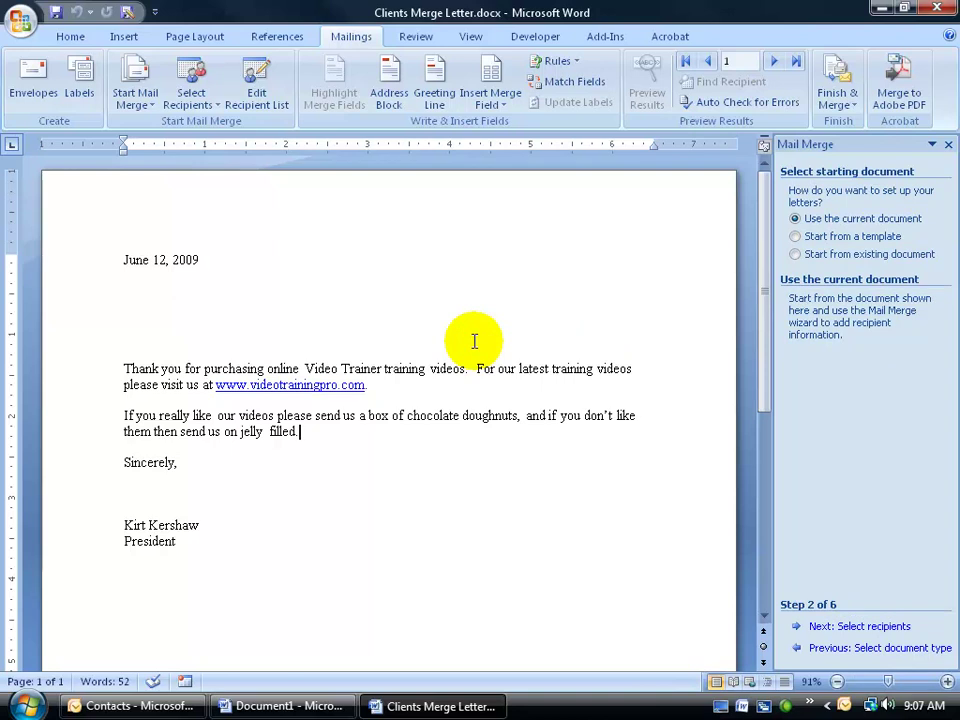
pyautogui.click(841, 650)
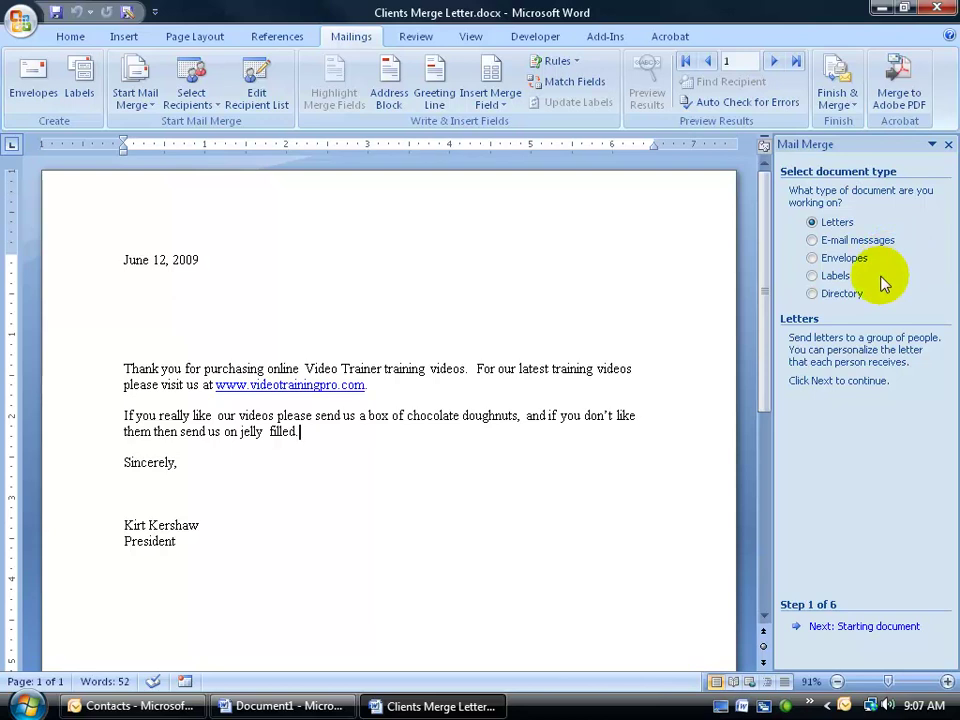
pyautogui.click(862, 626)
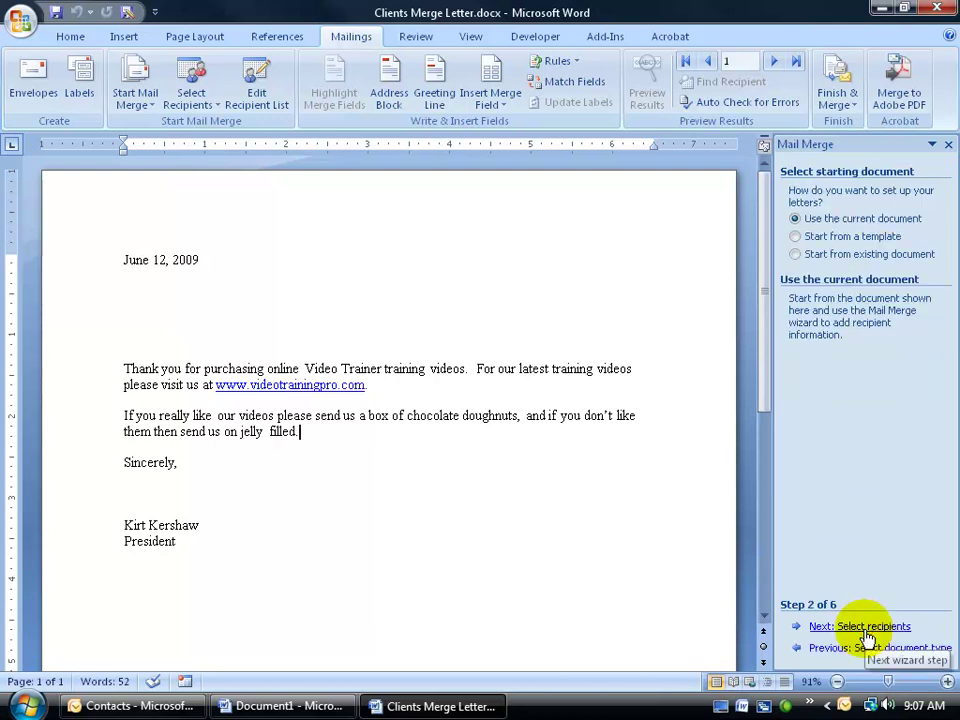
pyautogui.click(866, 630)
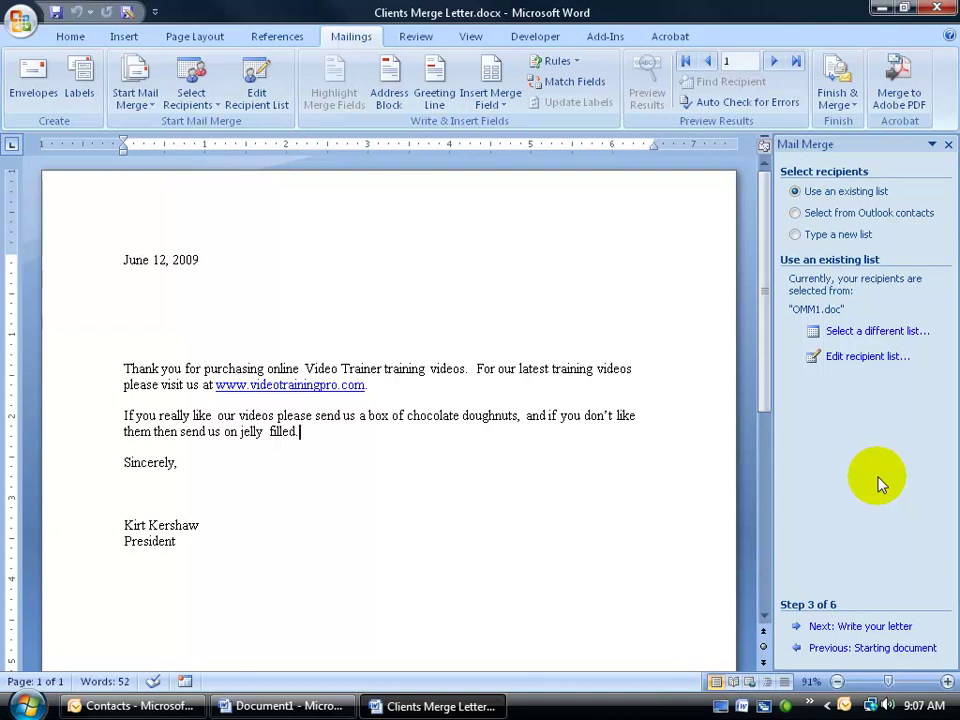
pyautogui.click(850, 630)
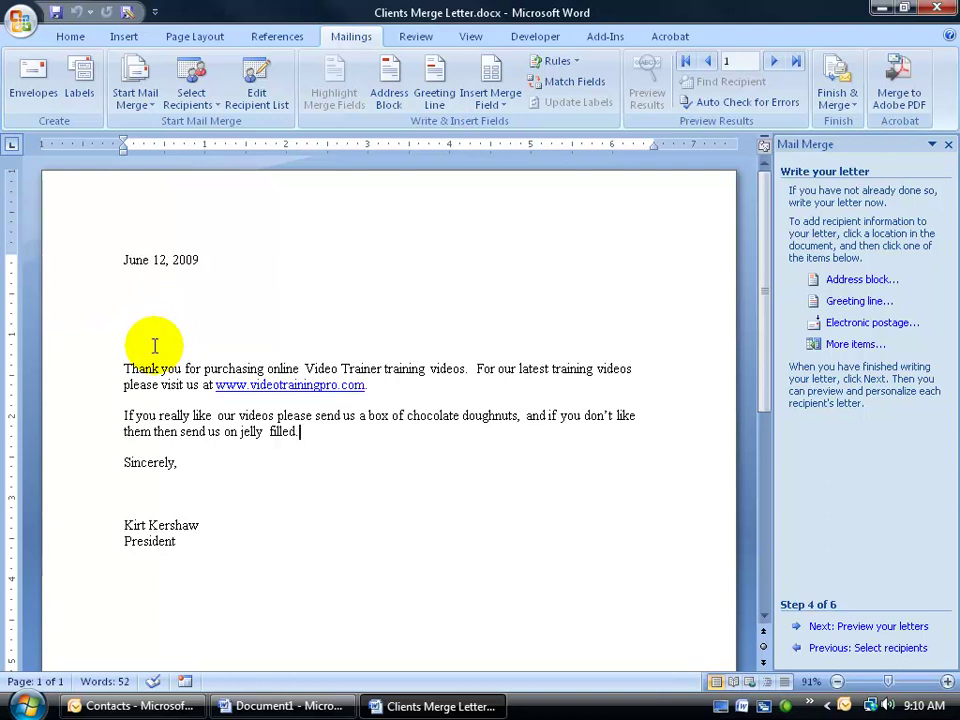
# Place the cursor on the blank line below the June 12, 2009 date
pyautogui.click(142, 296)
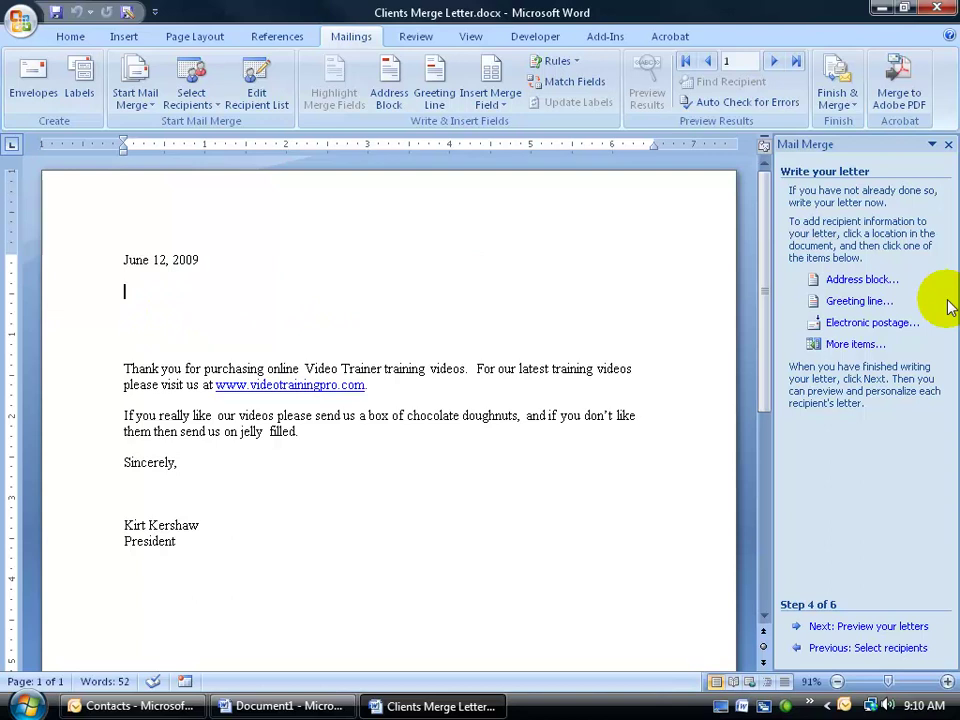
# Insert an «AddressBlock» with the 'Mr. Josh Randall Jr.' name format after previewing four recipients
pyautogui.click(879, 280)
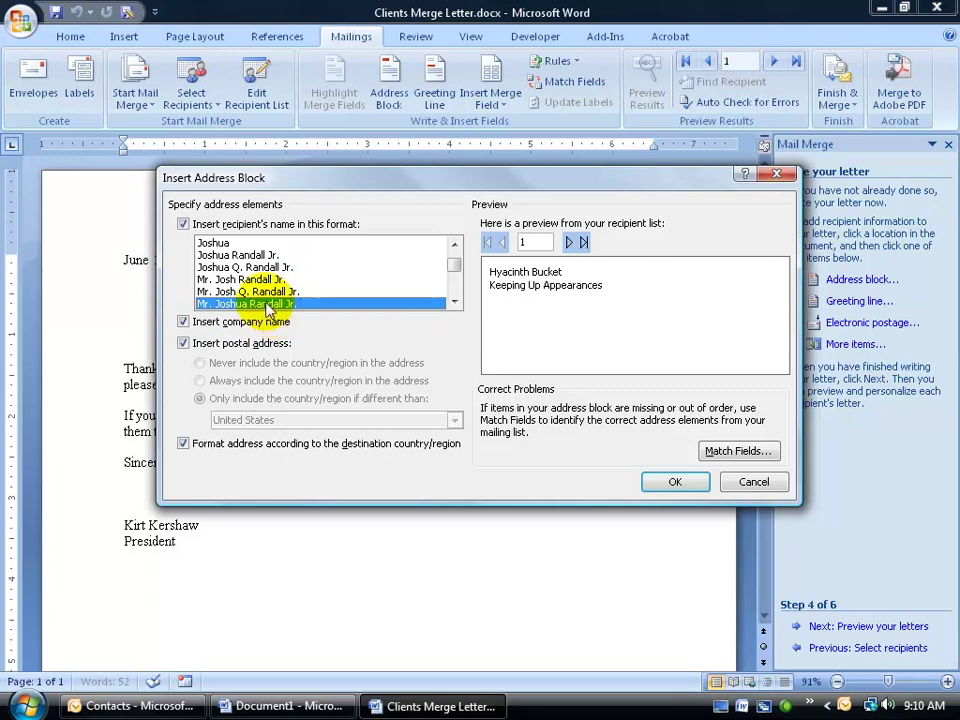
pyautogui.click(212, 243)
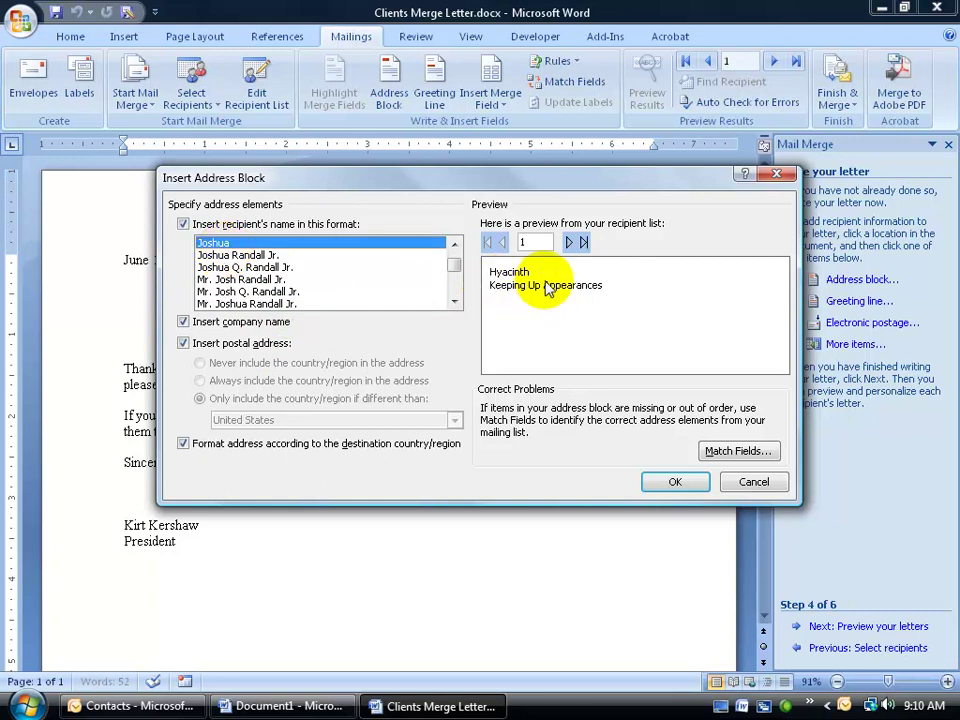
pyautogui.click(250, 258)
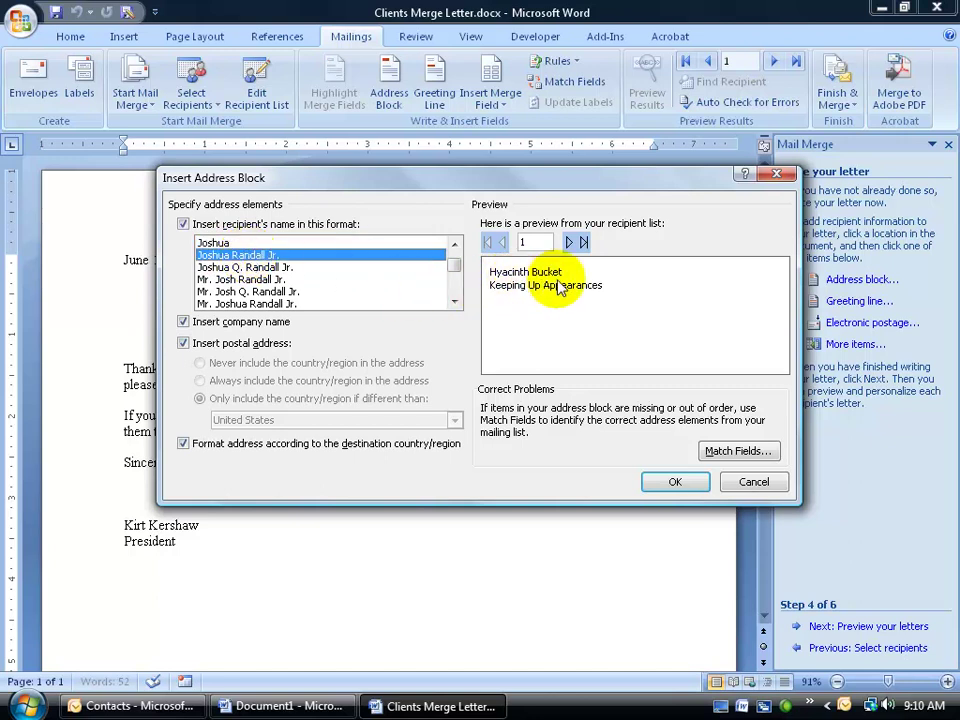
pyautogui.click(232, 279)
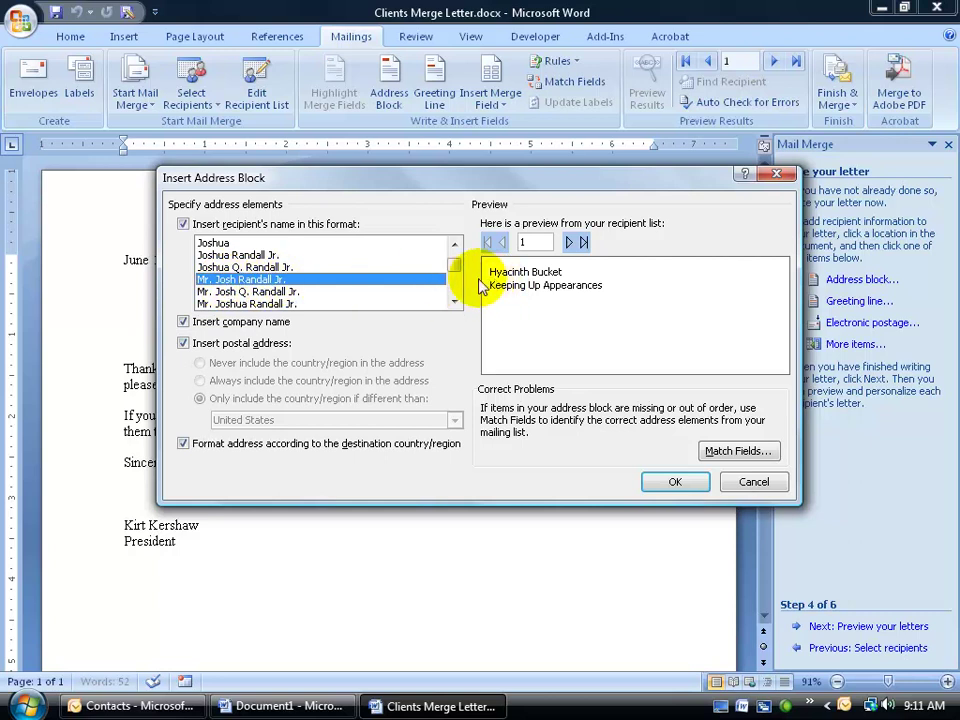
pyautogui.click(571, 243)
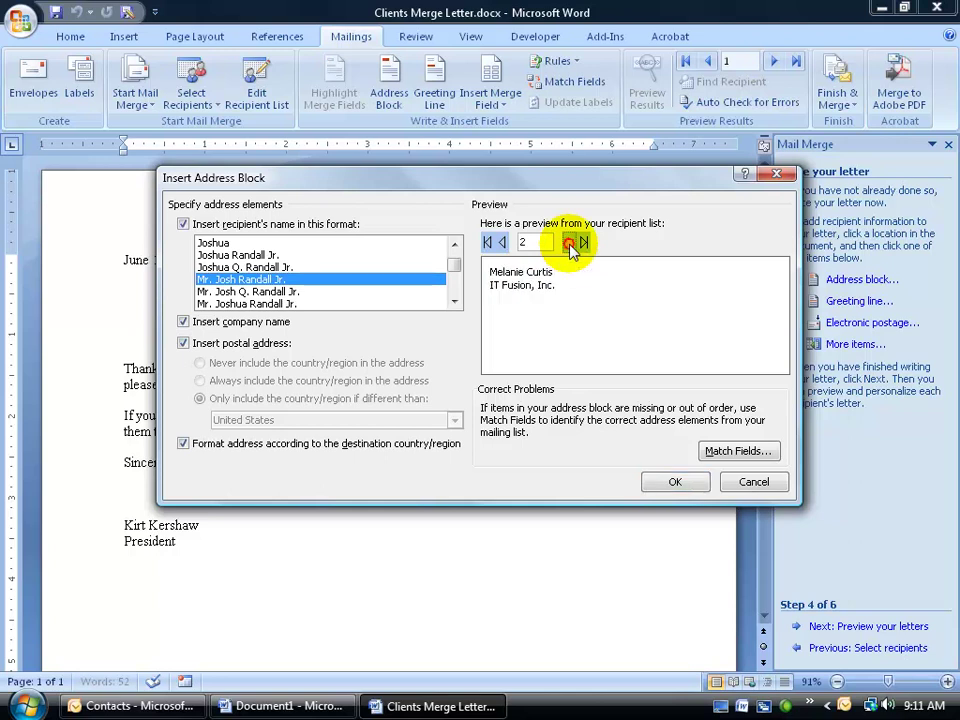
pyautogui.click(574, 243)
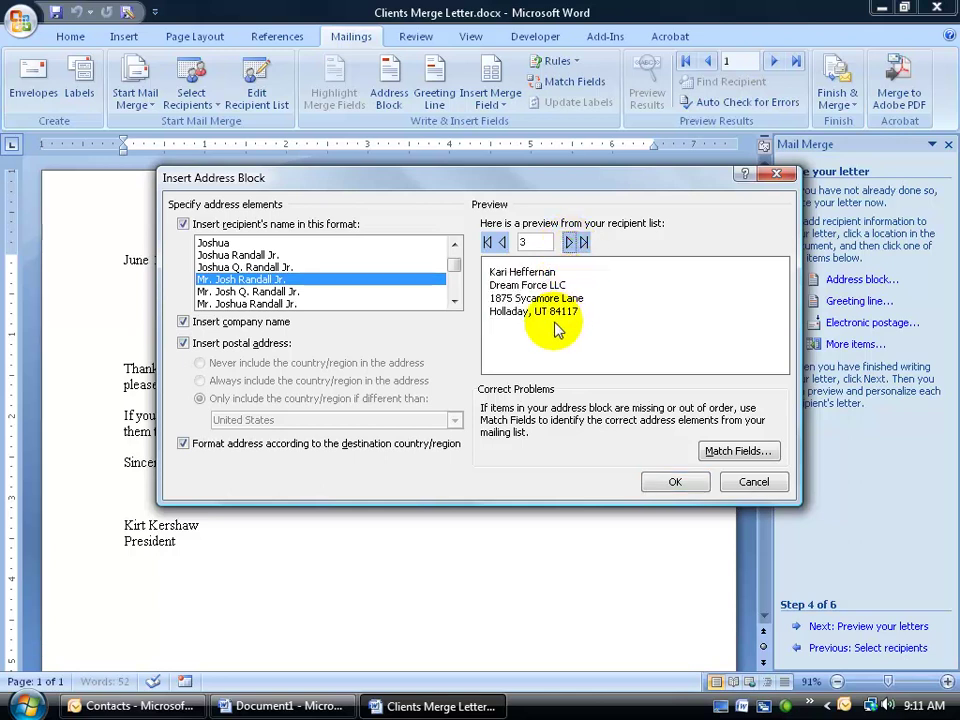
pyautogui.click(576, 244)
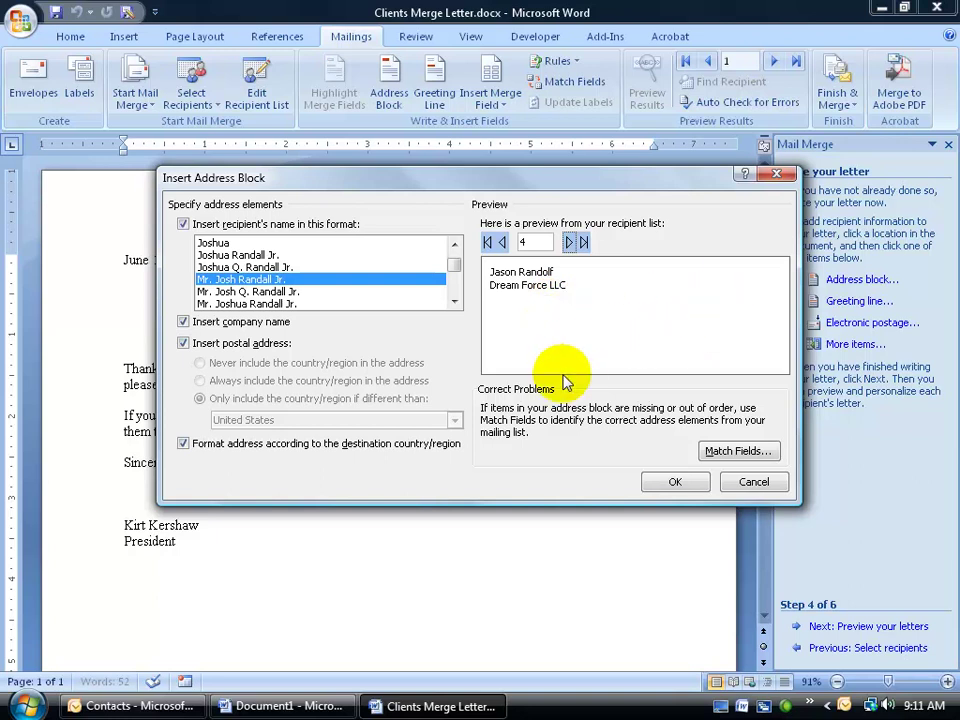
pyautogui.moveTo(141, 704)
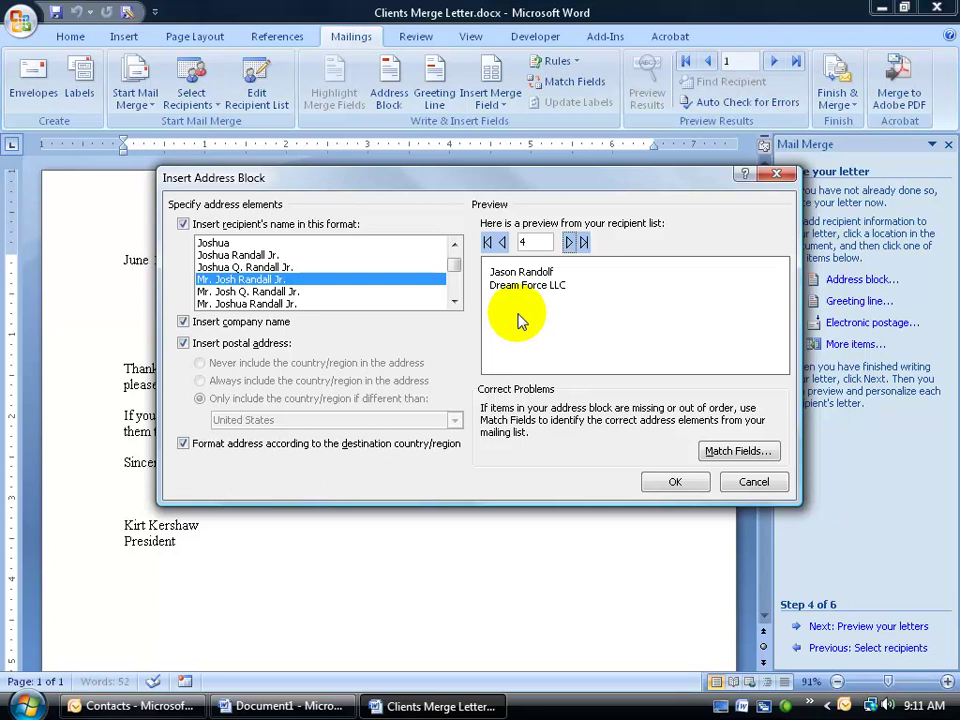
pyautogui.click(673, 481)
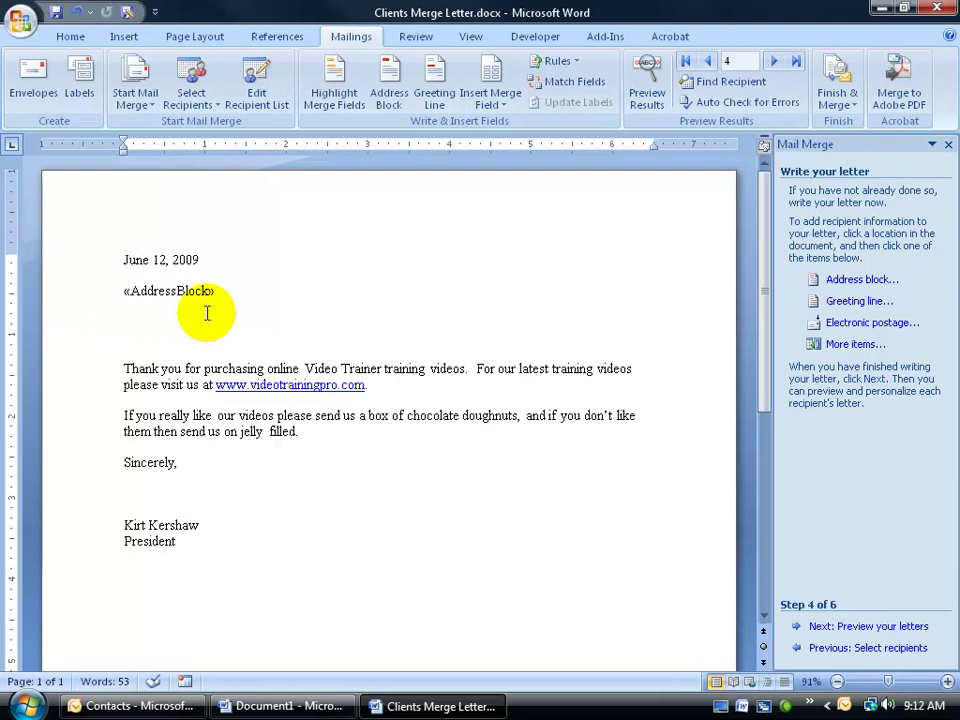
# Leave a single blank line under «AddressBlock» and bring up the Insert Greeting Line dialog
pyautogui.press('Return')
pyautogui.press('Return')
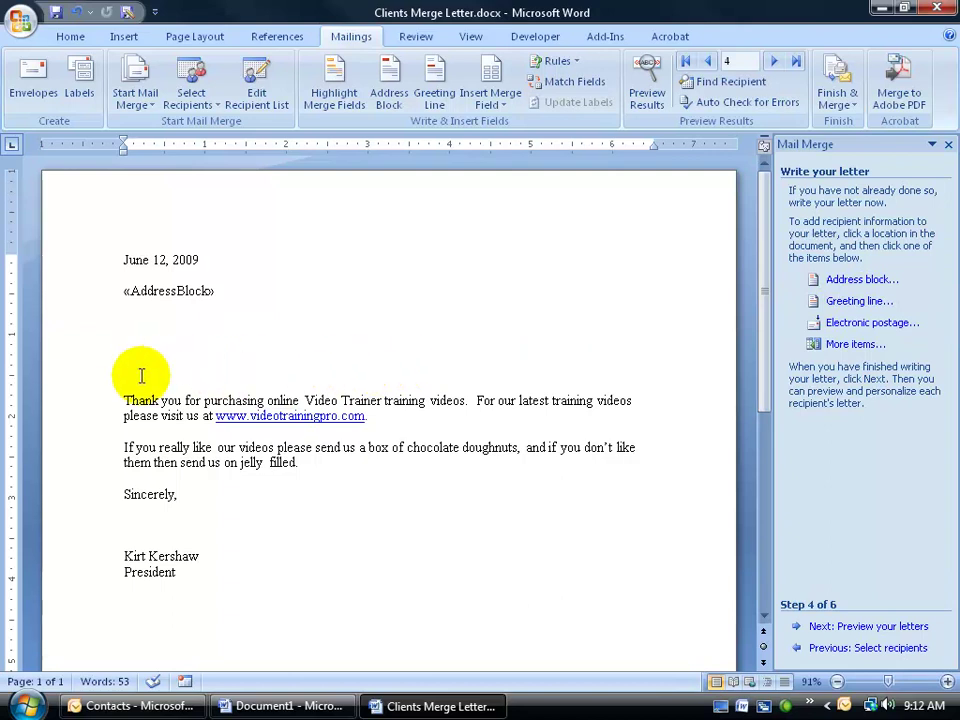
pyautogui.press('Delete')
pyautogui.press('Delete')
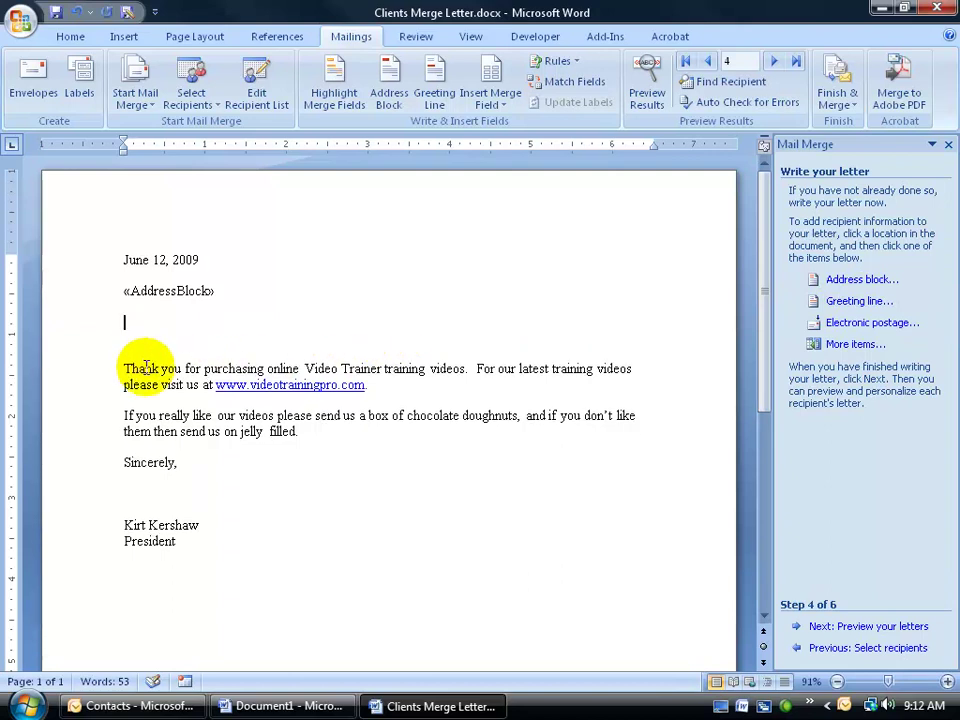
pyautogui.click(859, 301)
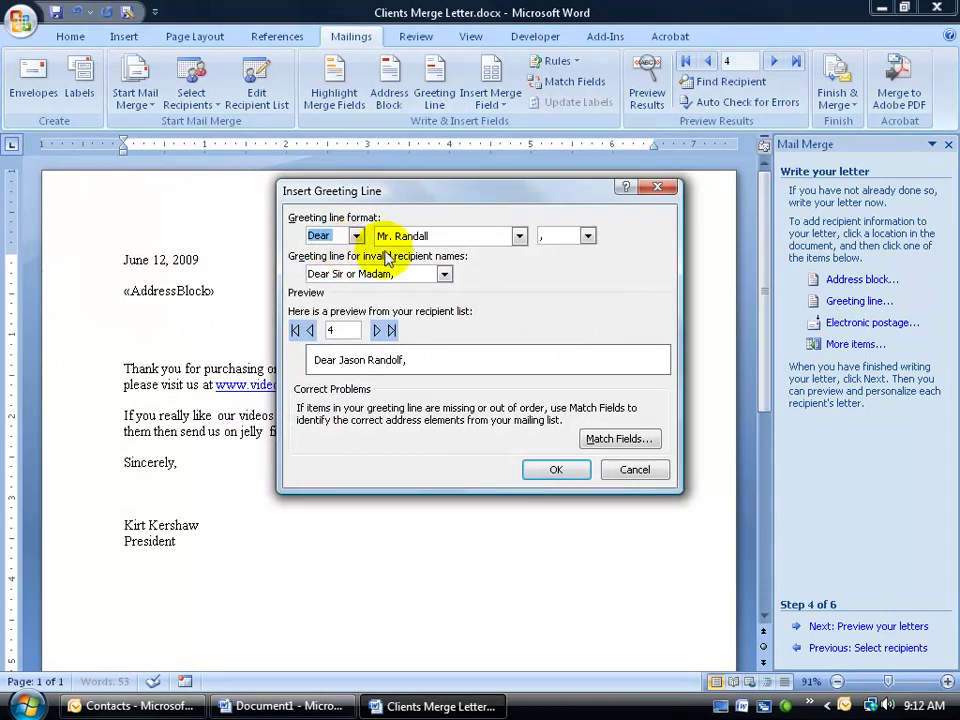
# Insert a «GreetingLine» greeting recipients as Dear plus first and last name ('Josh Randall Jr.')
pyautogui.click(519, 236)
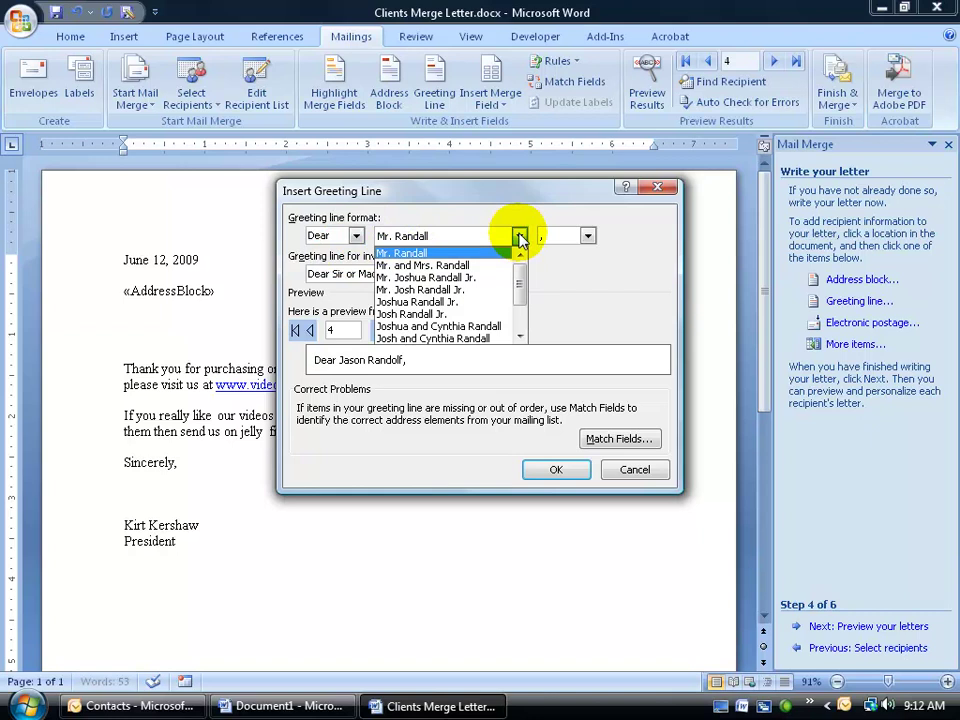
pyautogui.scroll(-1, 519, 292)
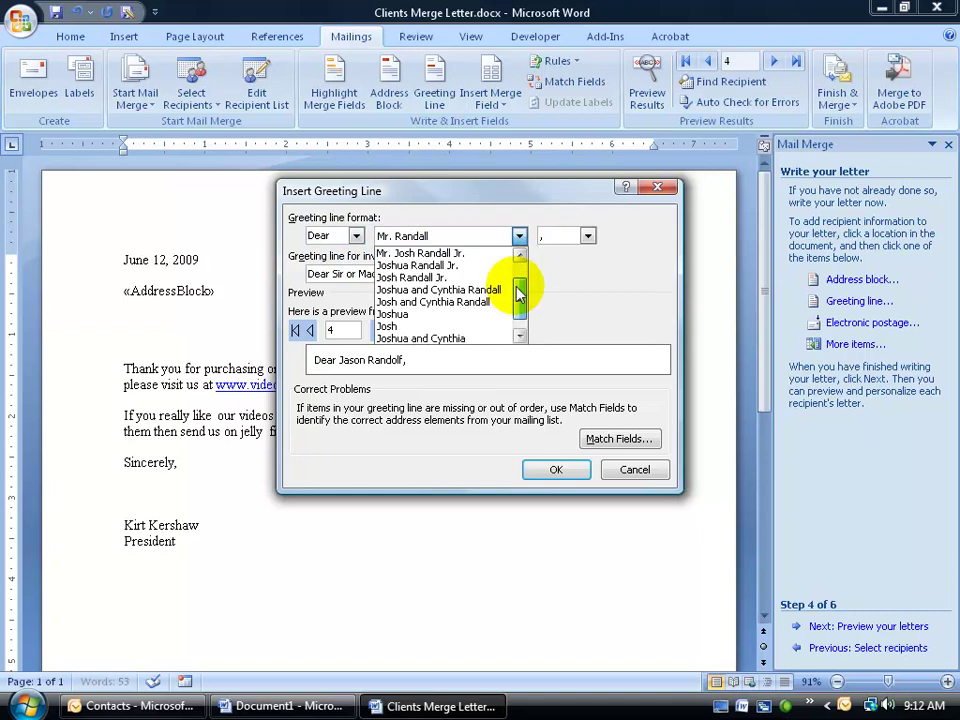
pyautogui.click(436, 314)
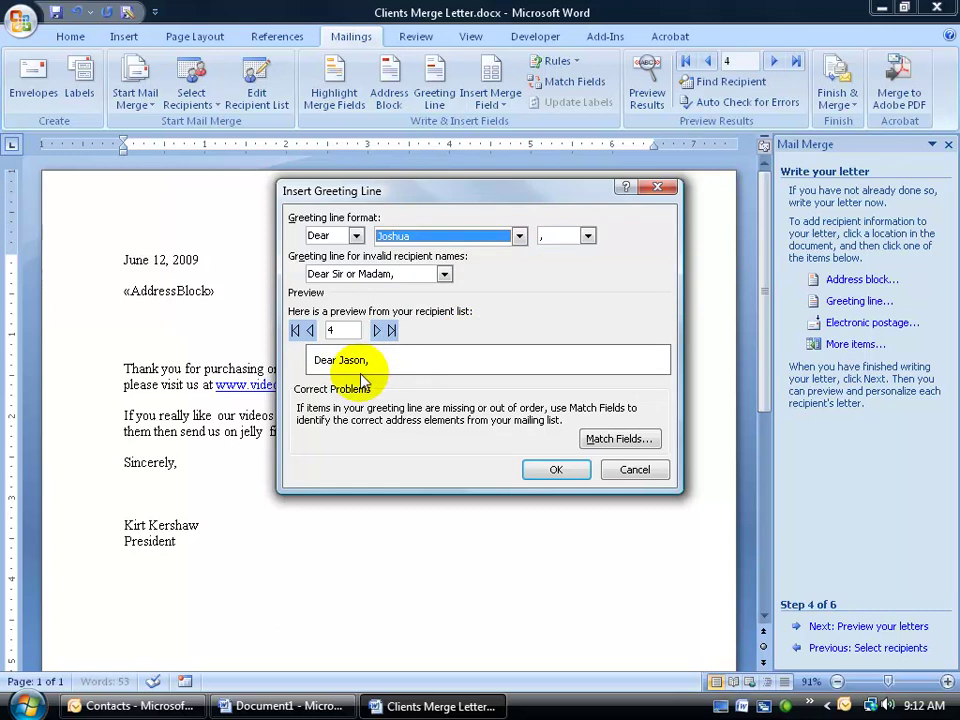
pyautogui.click(377, 331)
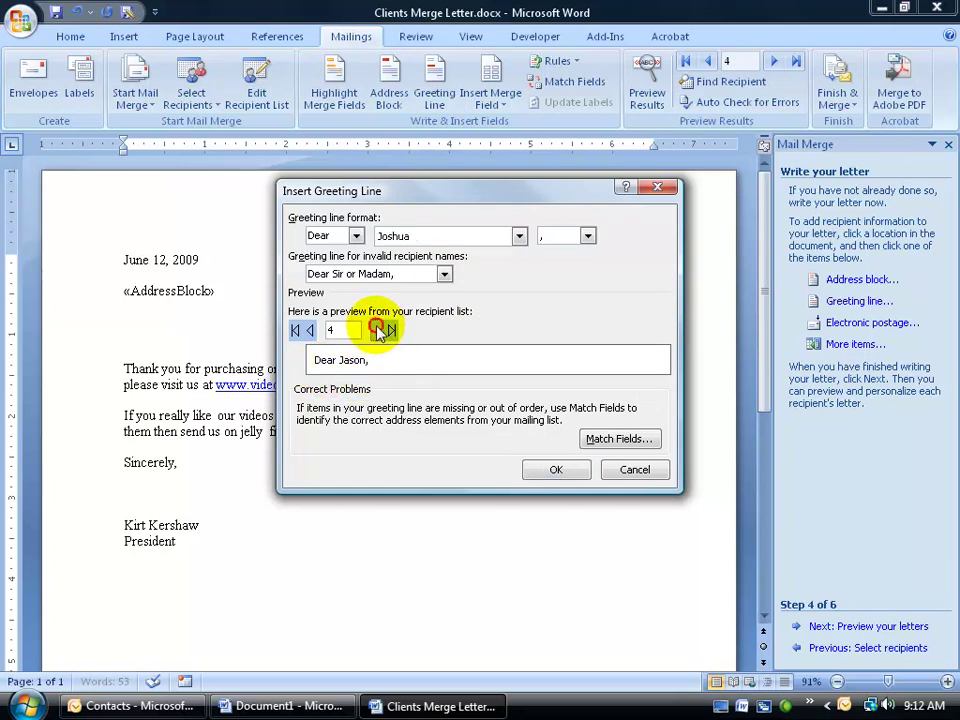
pyautogui.click(310, 331)
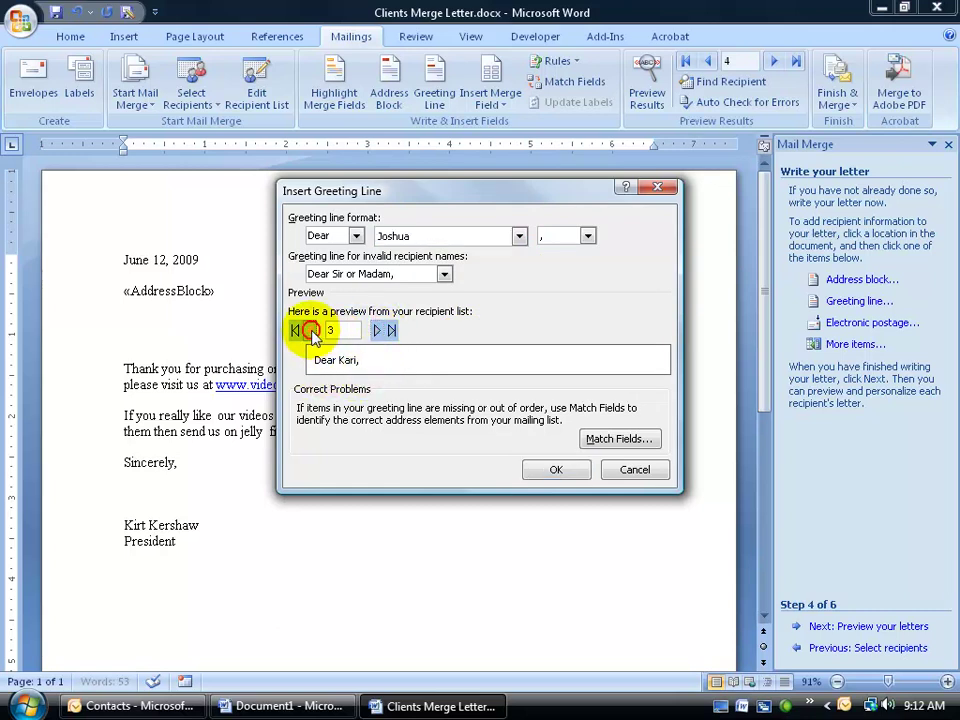
pyautogui.click(310, 333)
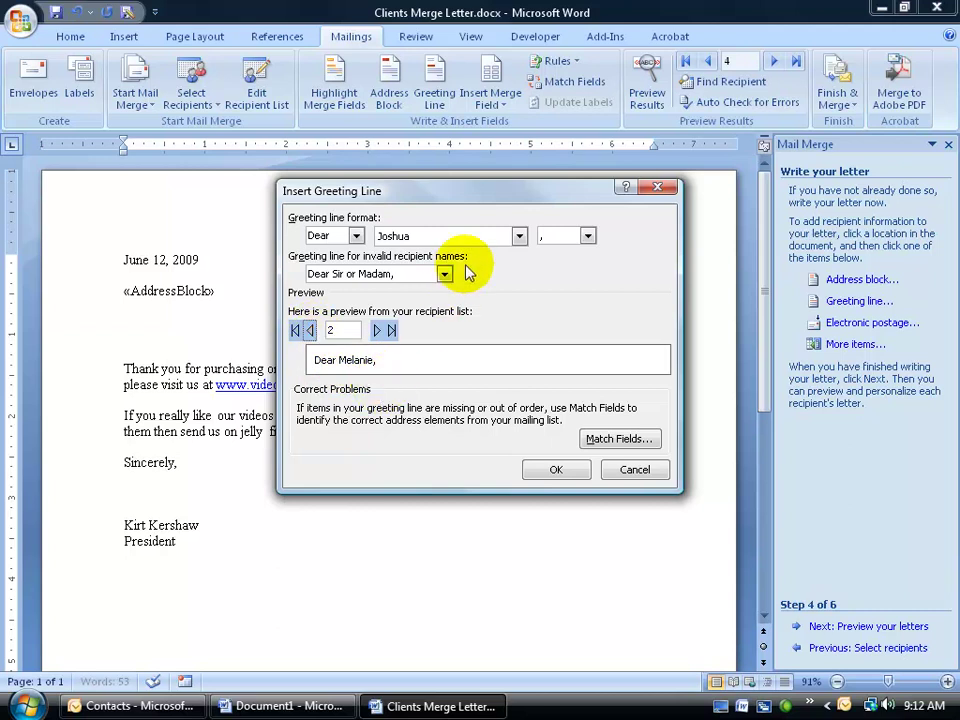
pyautogui.click(519, 238)
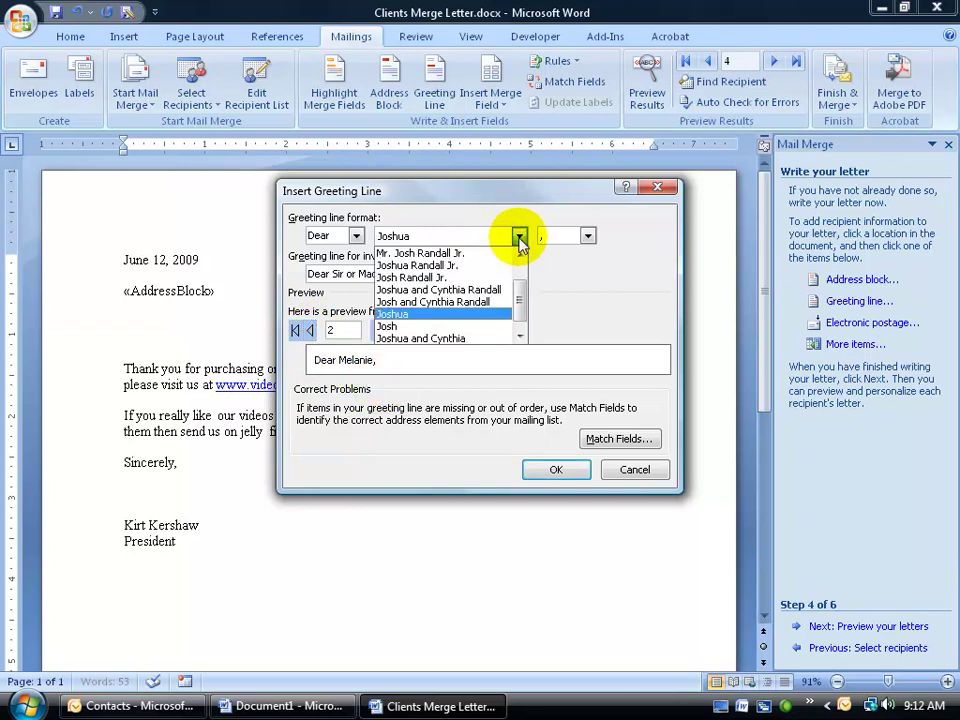
pyautogui.click(472, 277)
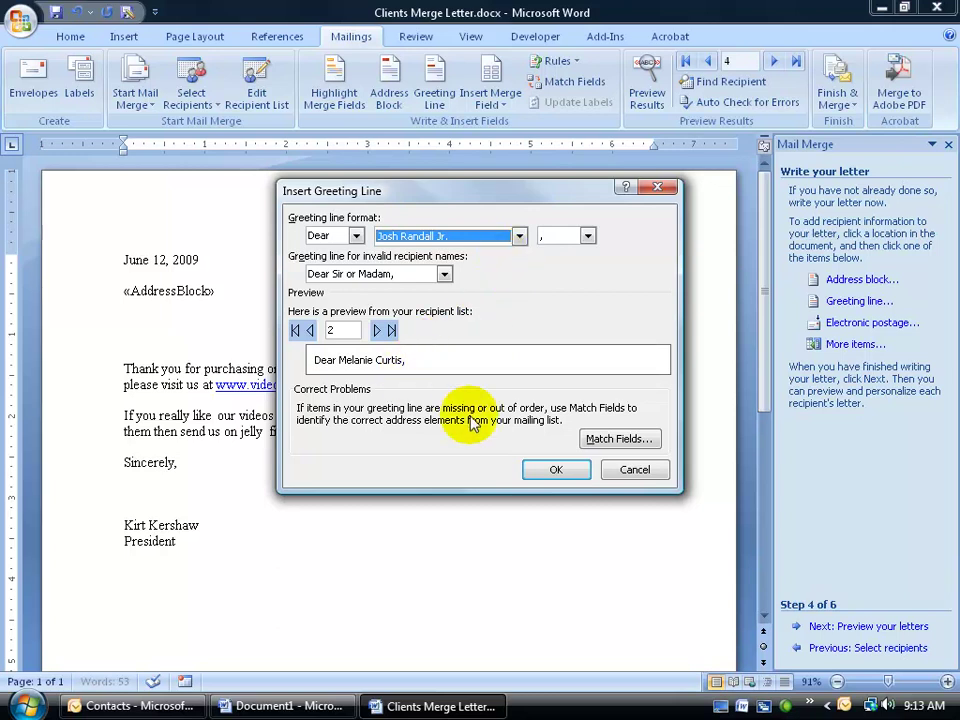
pyautogui.click(555, 469)
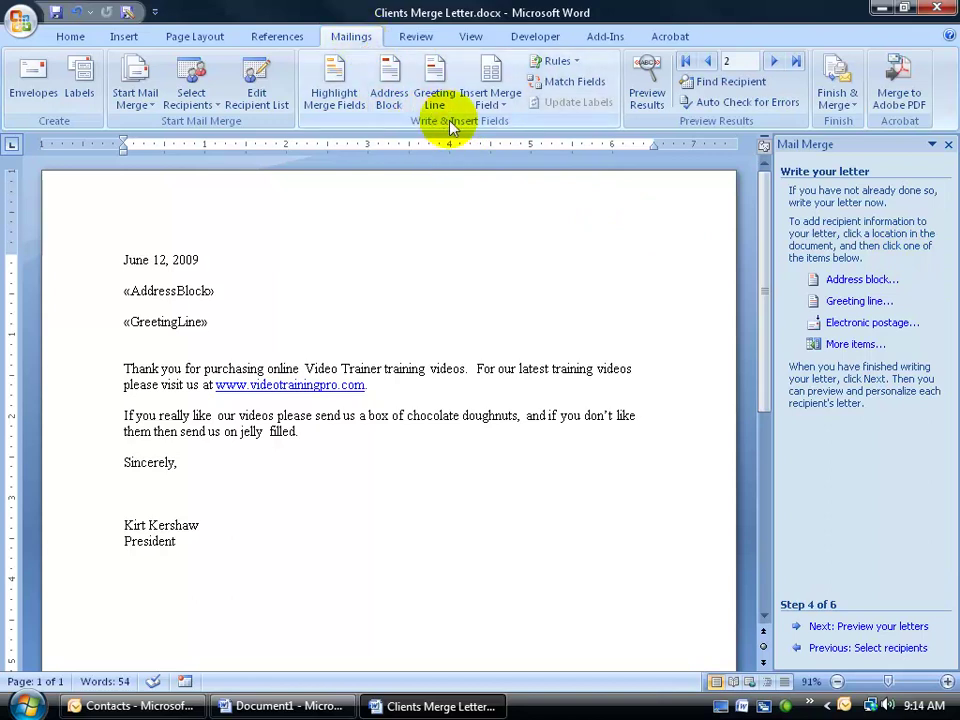
# Browse the address fields in the Insert Merge Field list, then close it without inserting anything
pyautogui.click(495, 68)
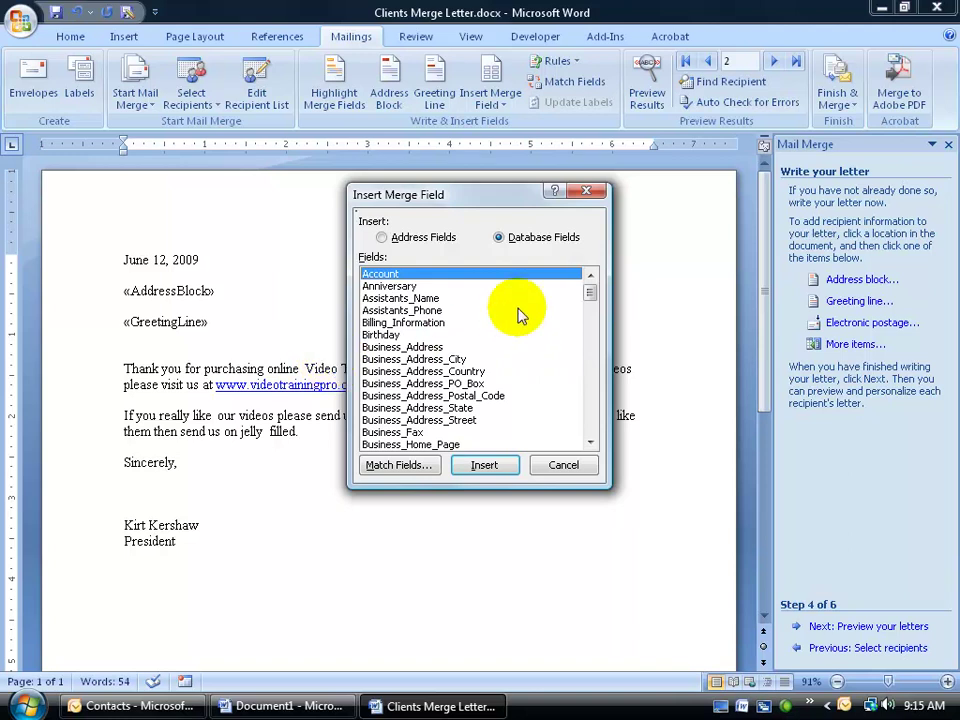
pyautogui.click(386, 243)
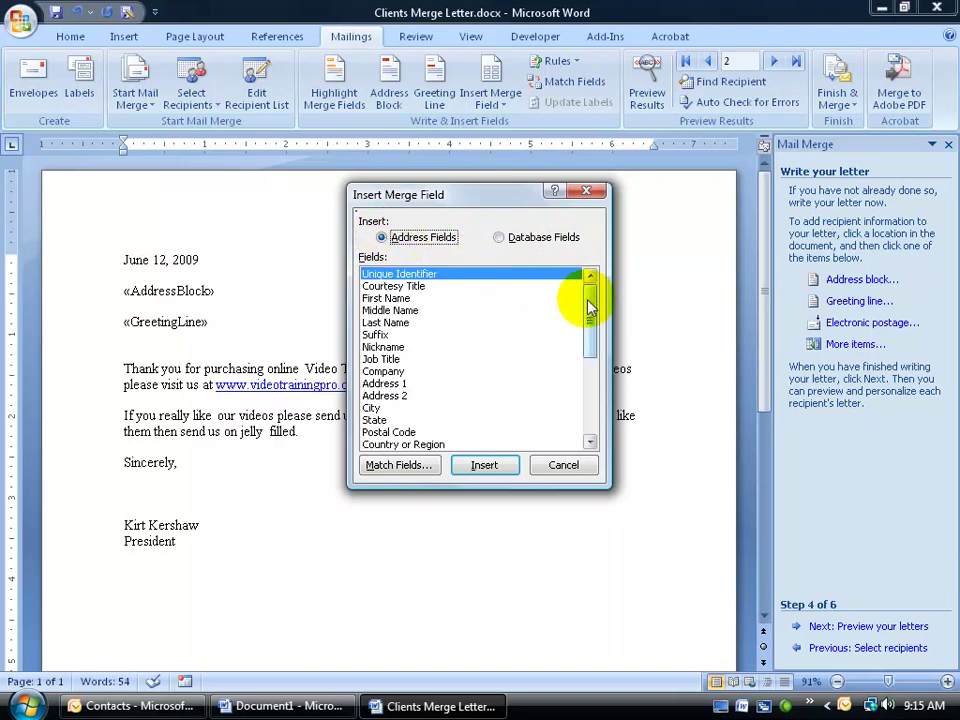
pyautogui.moveTo(588, 303); pyautogui.dragTo(600, 372)
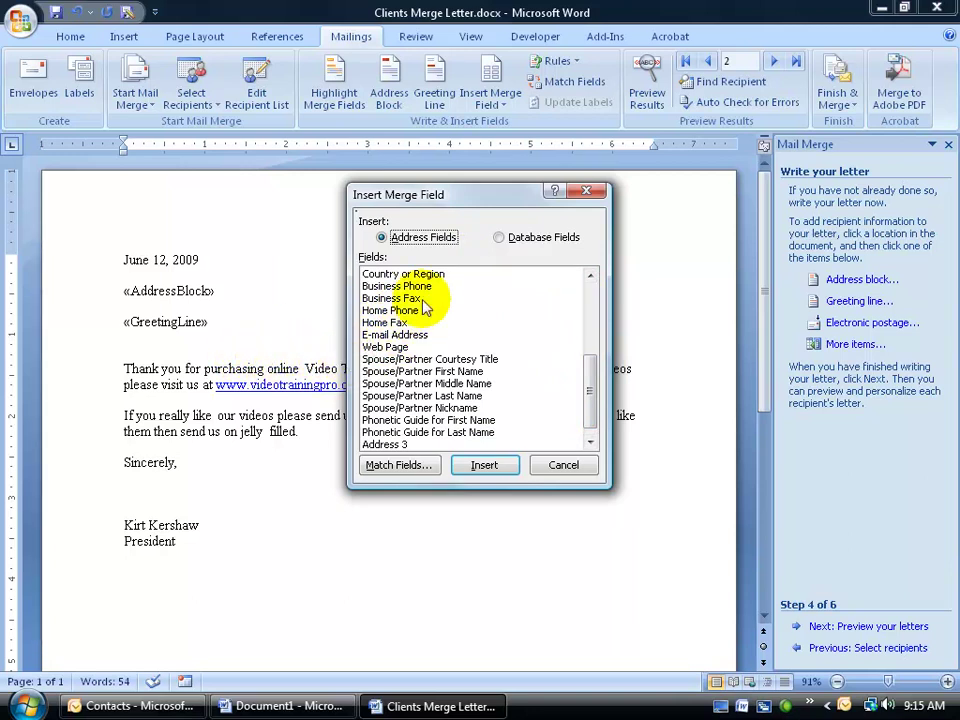
pyautogui.scroll(-1, 589, 381)
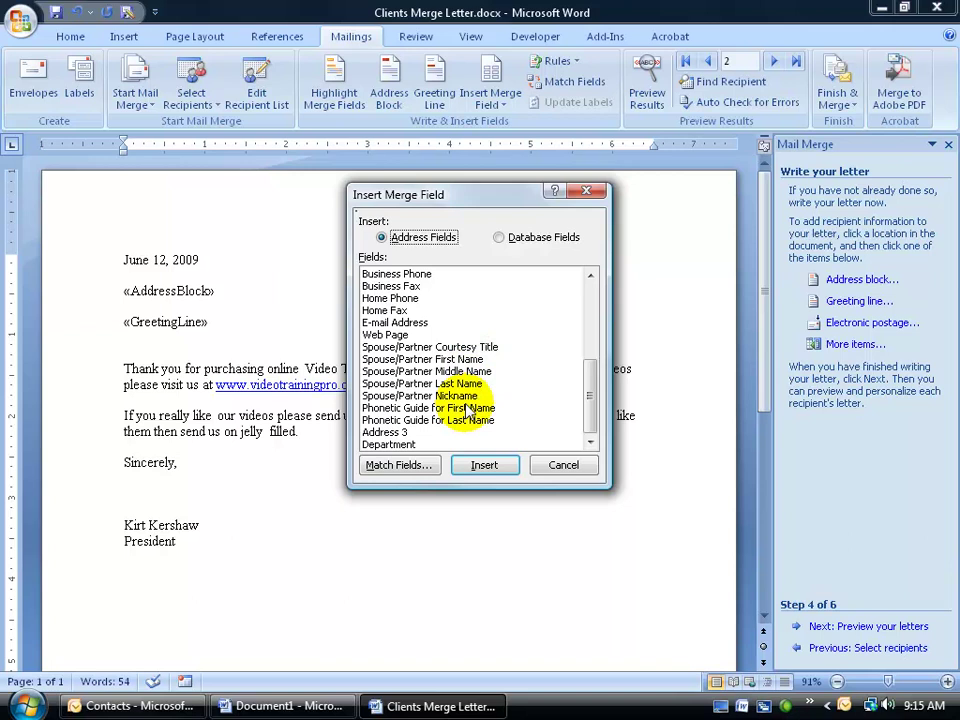
pyautogui.click(563, 466)
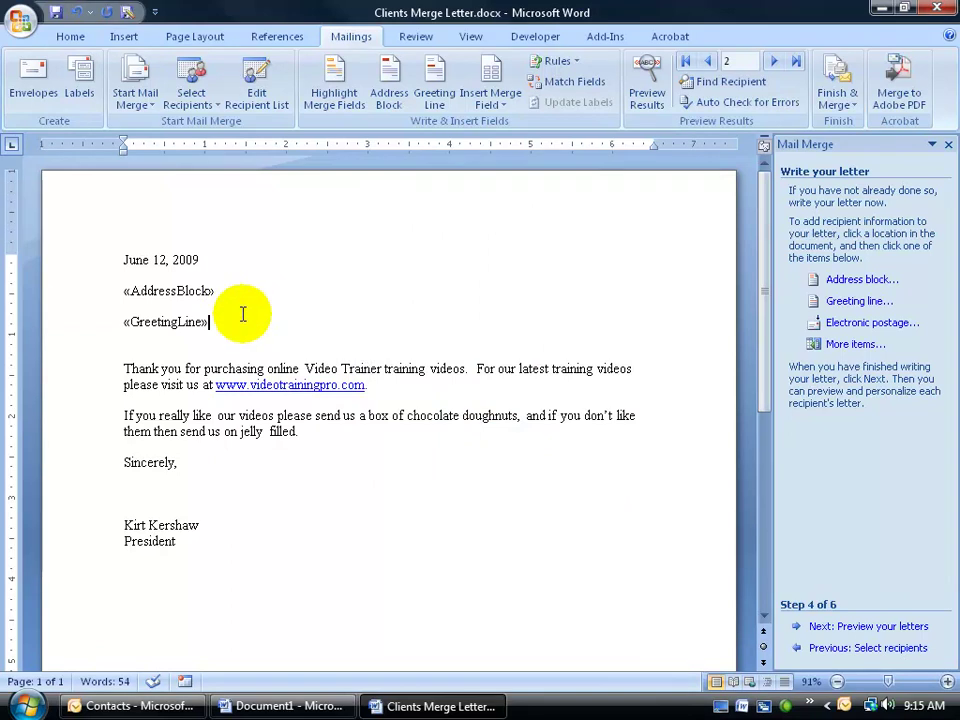
# Preview the merged letters and step forward to recipient 4's letter
pyautogui.click(857, 627)
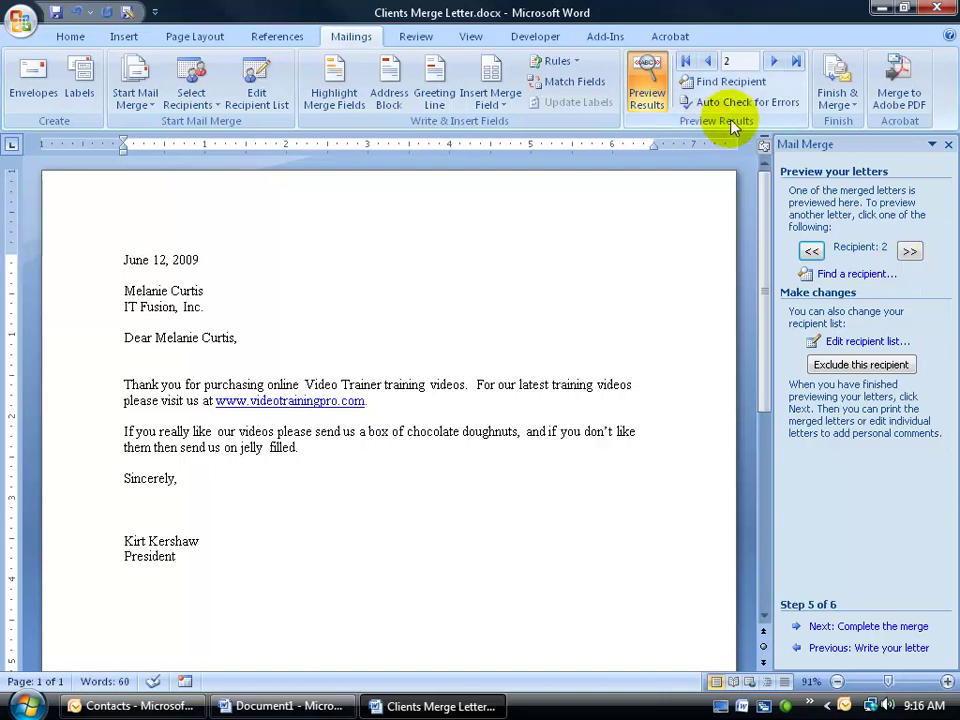
pyautogui.click(775, 62)
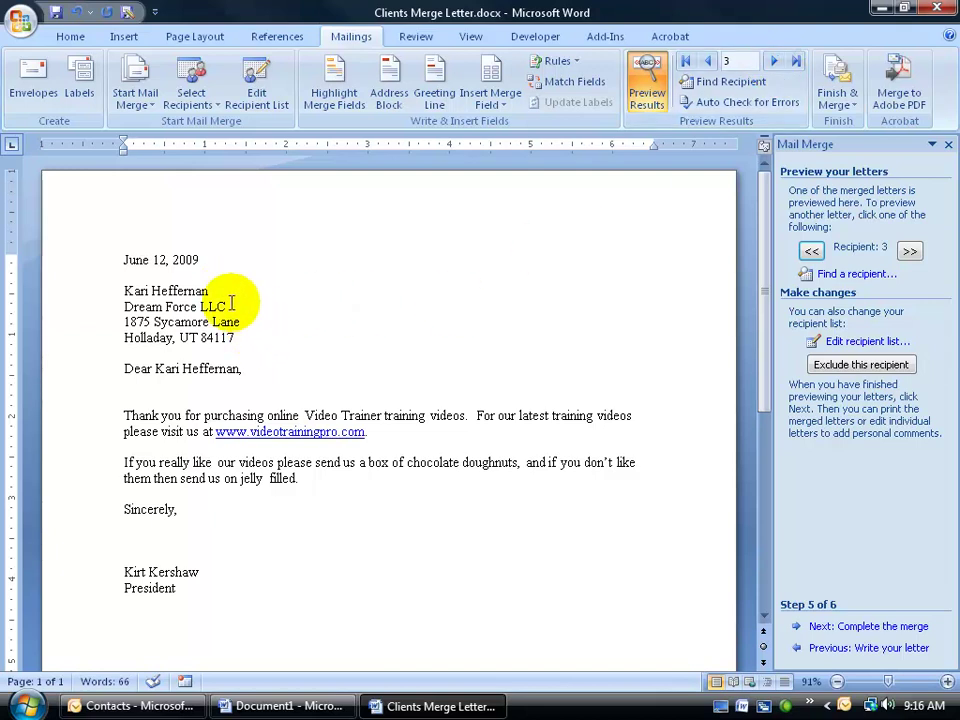
pyautogui.click(775, 62)
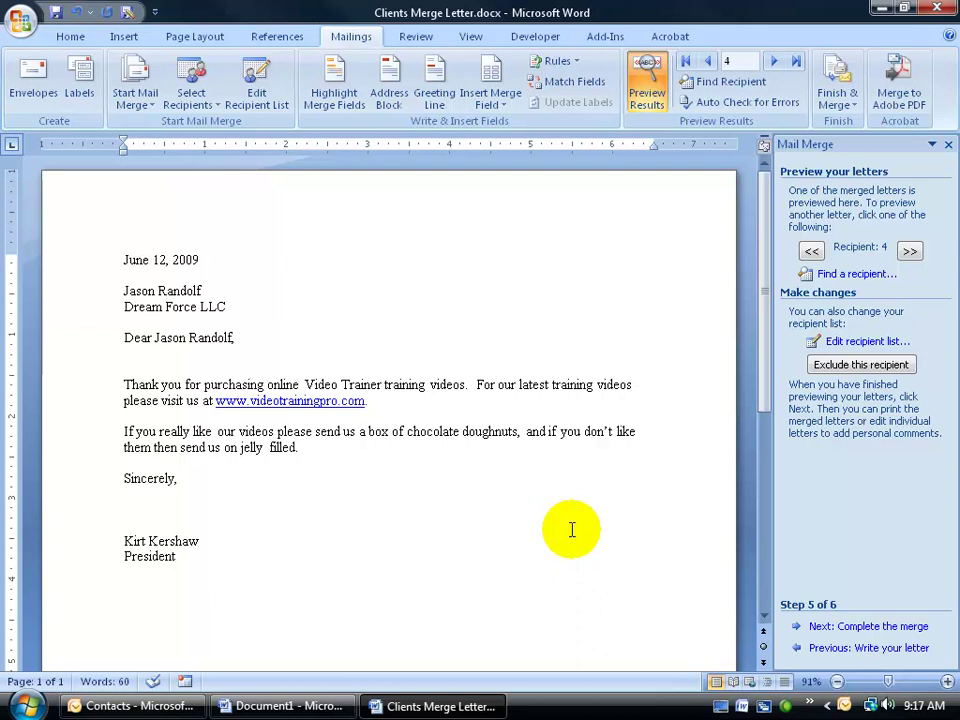
# Merge all records into individual letters in a new Letters1 document
pyautogui.click(823, 627)
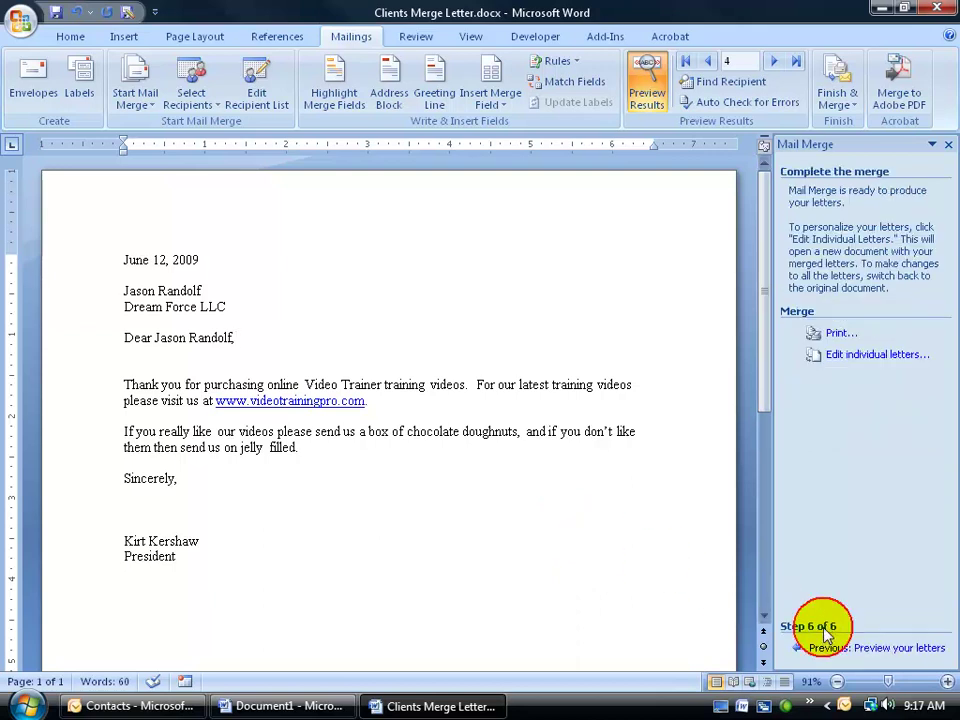
pyautogui.click(878, 364)
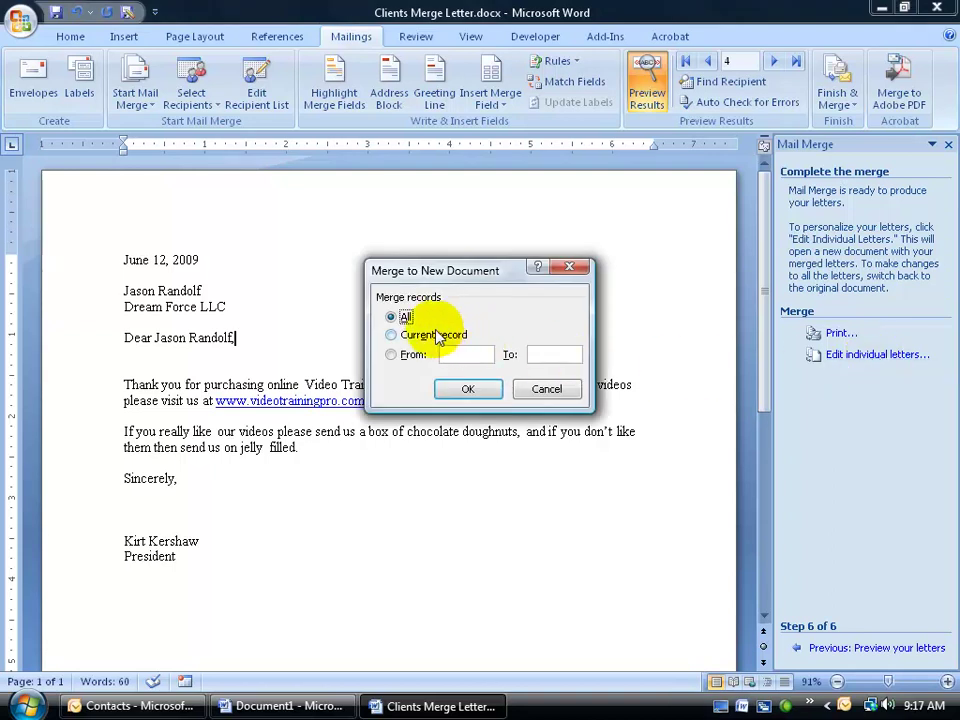
pyautogui.click(468, 389)
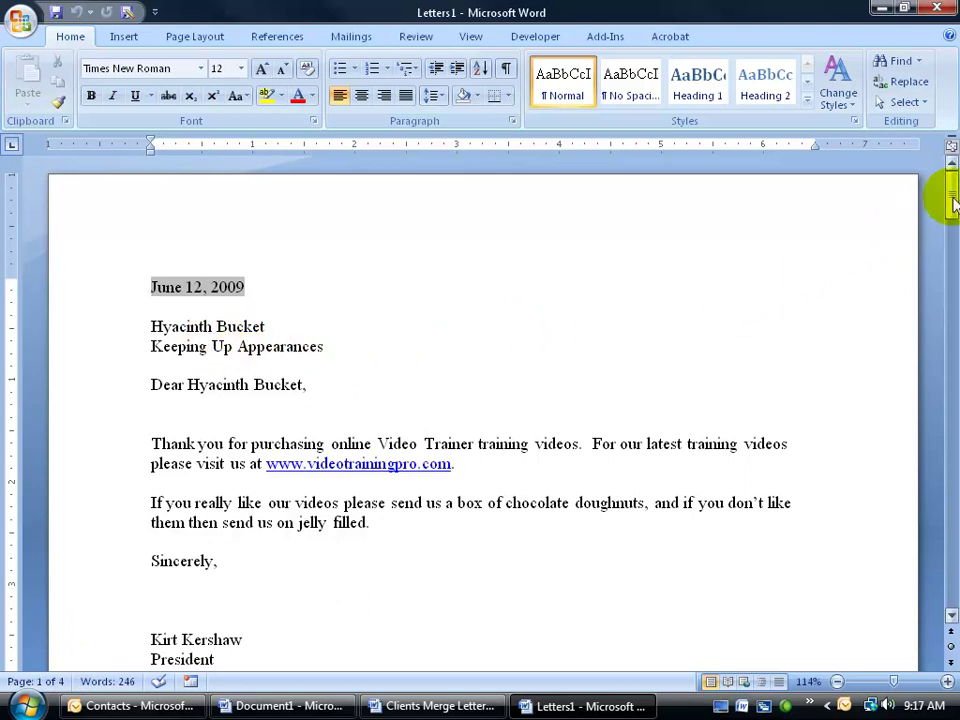
# Scroll through the personalised letters in Letters1
pyautogui.moveTo(943, 197); pyautogui.dragTo(943, 208)
pyautogui.click(447, 370)
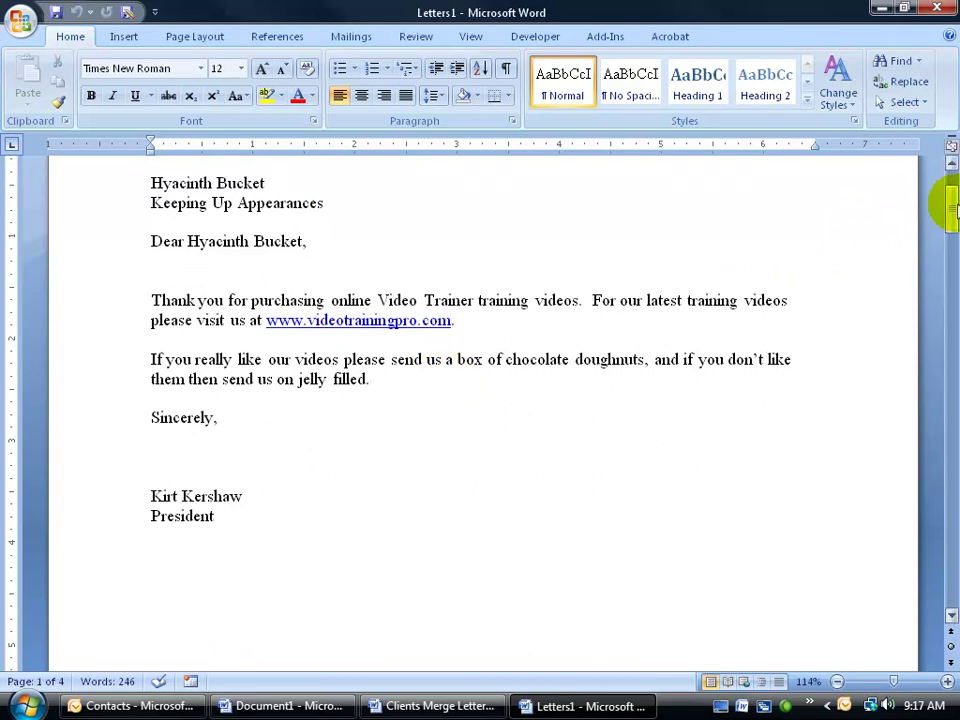
pyautogui.moveTo(943, 204); pyautogui.dragTo(948, 316)
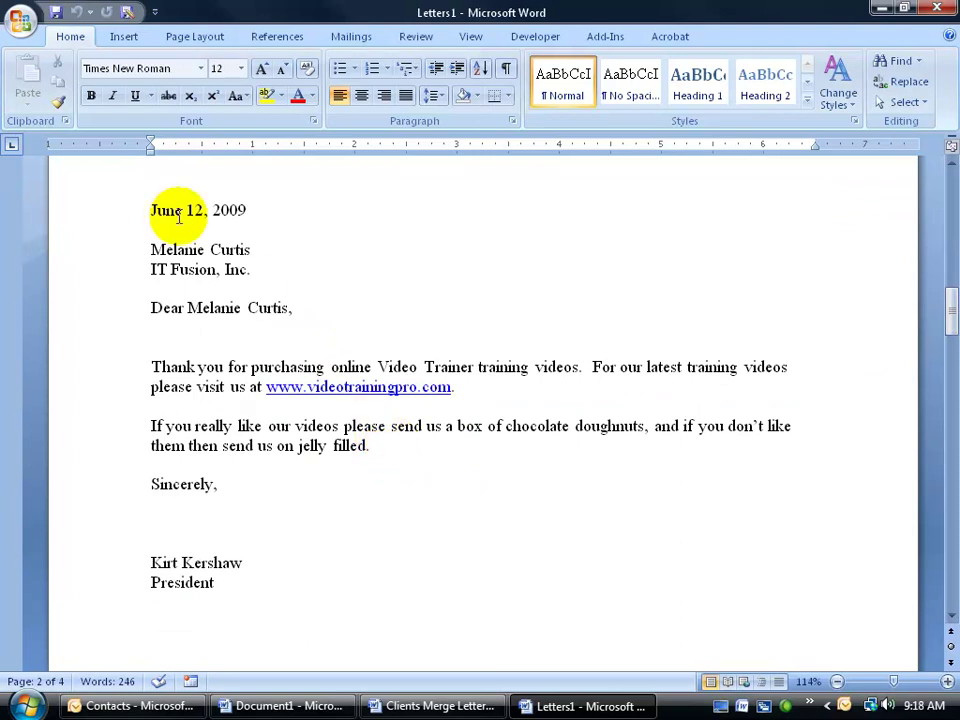
# Close the Letters1 document, discarding the merged letters without saving
pyautogui.click(22, 22)
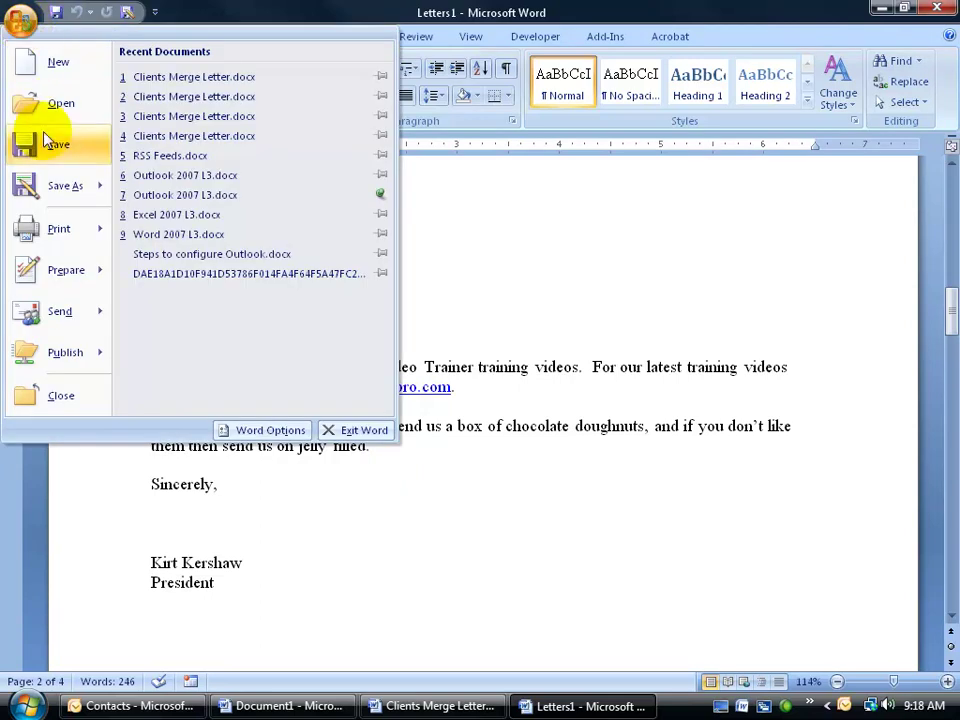
pyautogui.moveTo(35, 228)
pyautogui.click(422, 290)
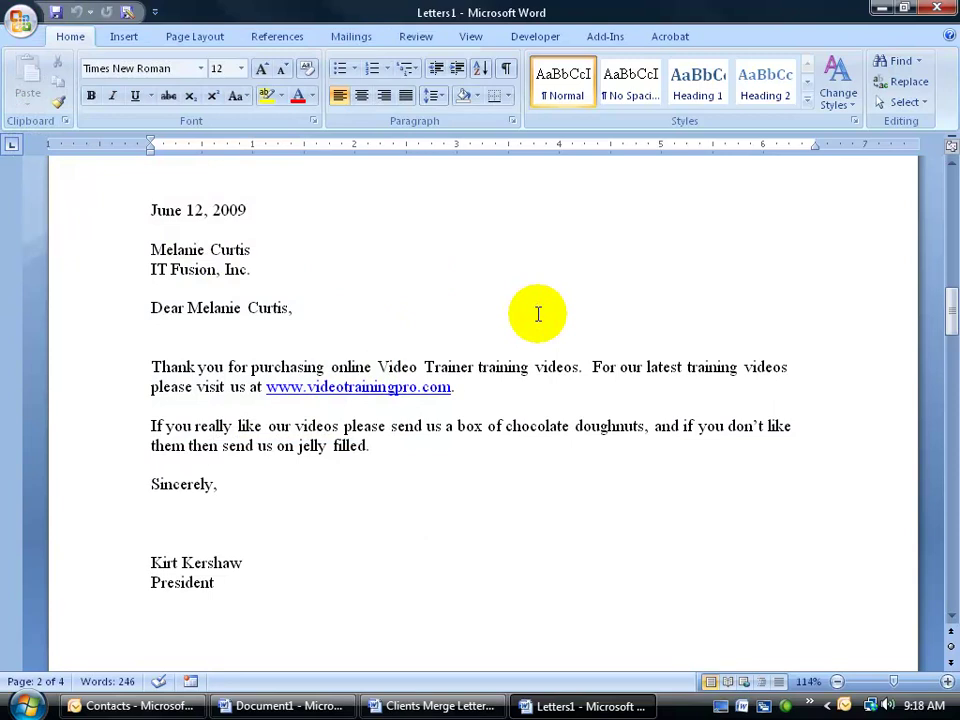
pyautogui.click(940, 12)
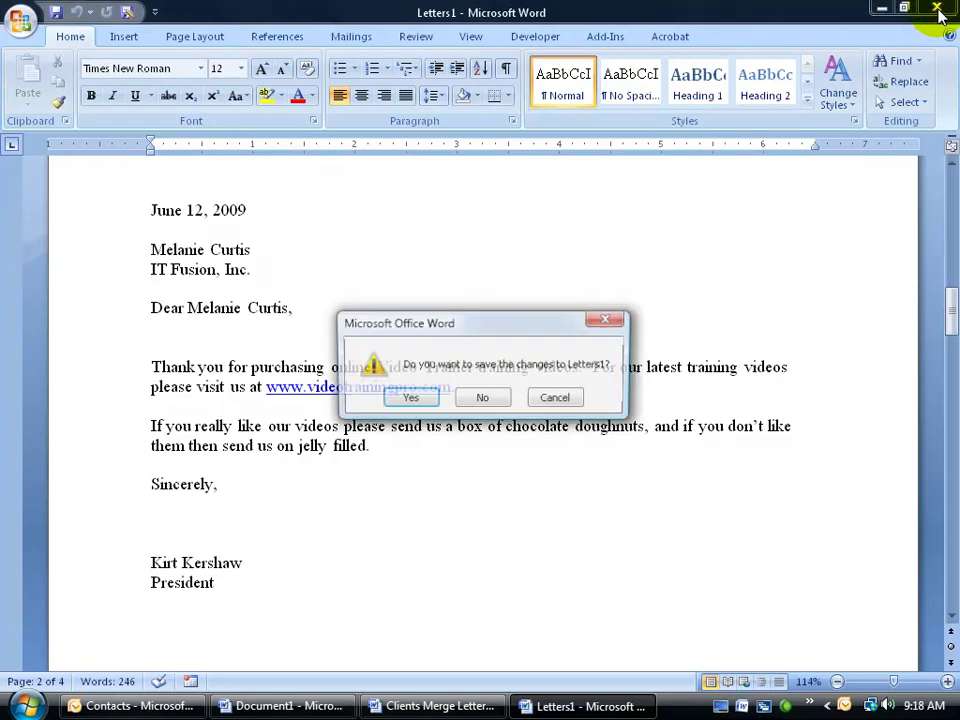
pyautogui.click(484, 395)
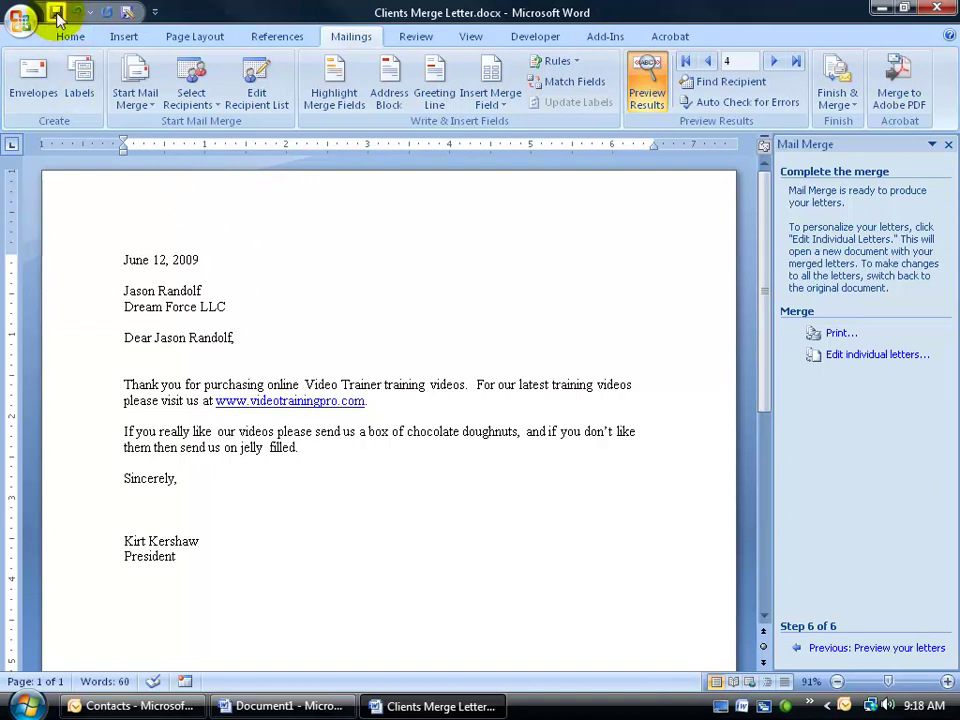
# Save Clients Merge Letter, then close it and the empty Document1
pyautogui.click(57, 14)
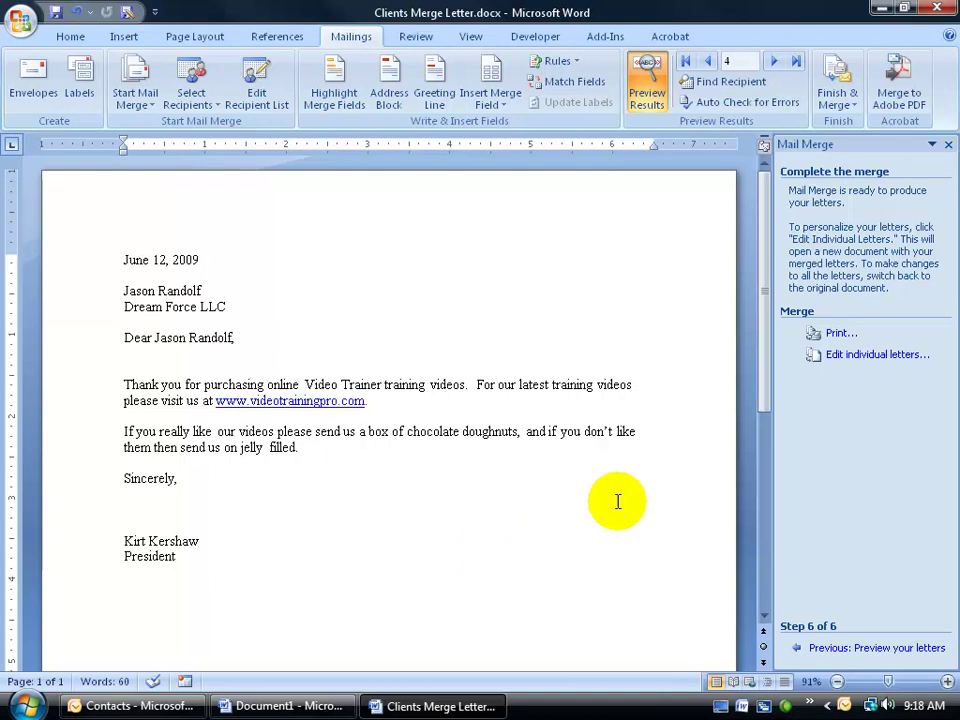
pyautogui.click(937, 9)
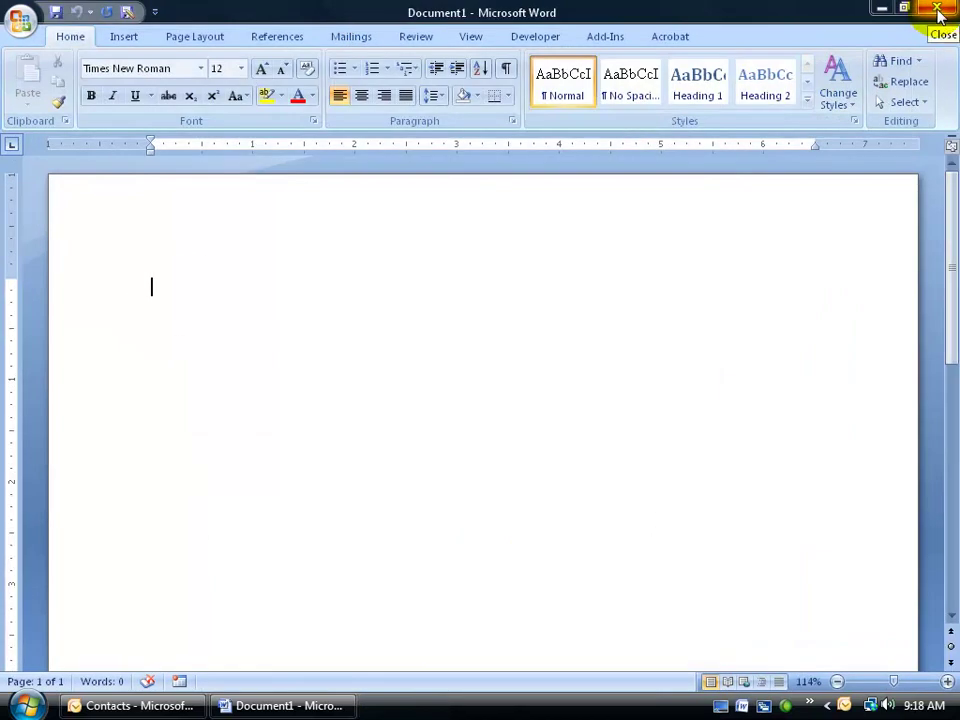
pyautogui.click(937, 10)
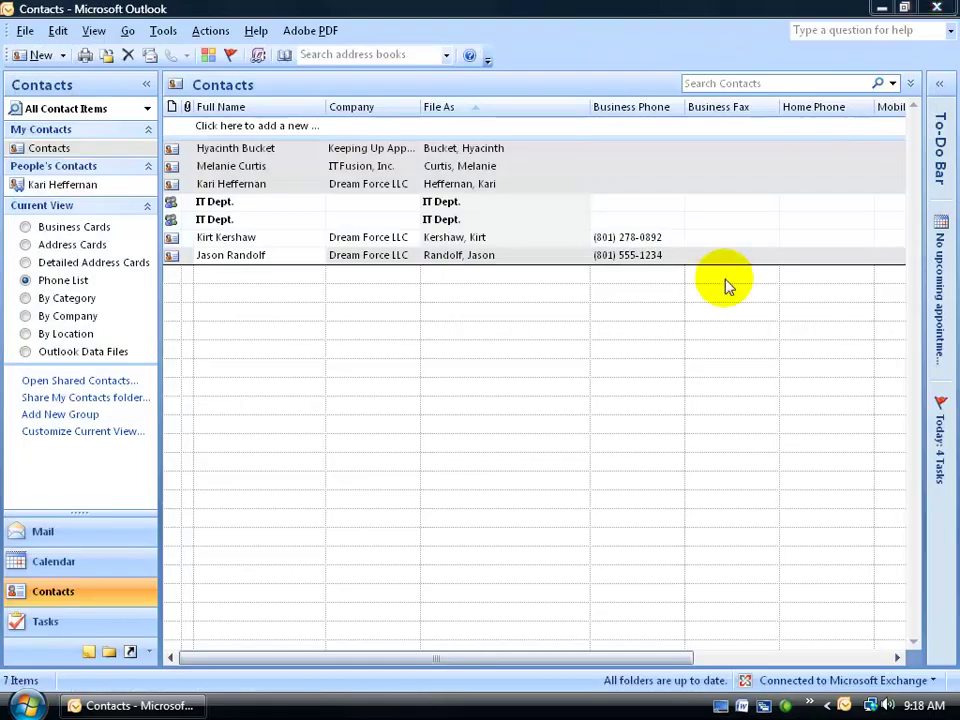
# Reopen Clients Merge Letter.docx from the desktop Exercise folder
pyautogui.click(879, 9)
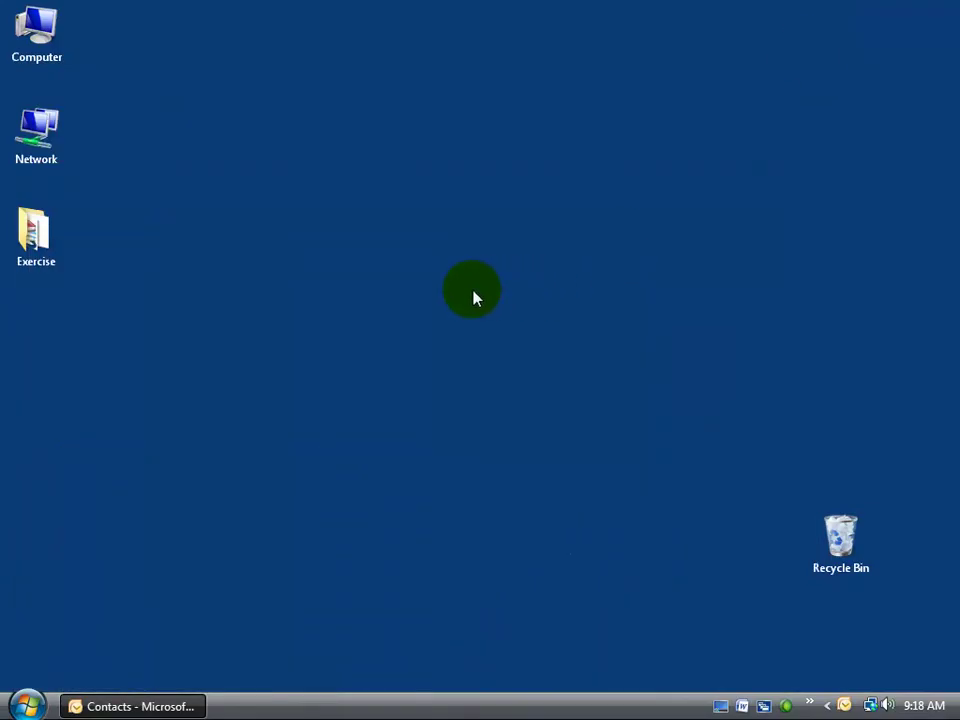
pyautogui.doubleClick(64, 256)
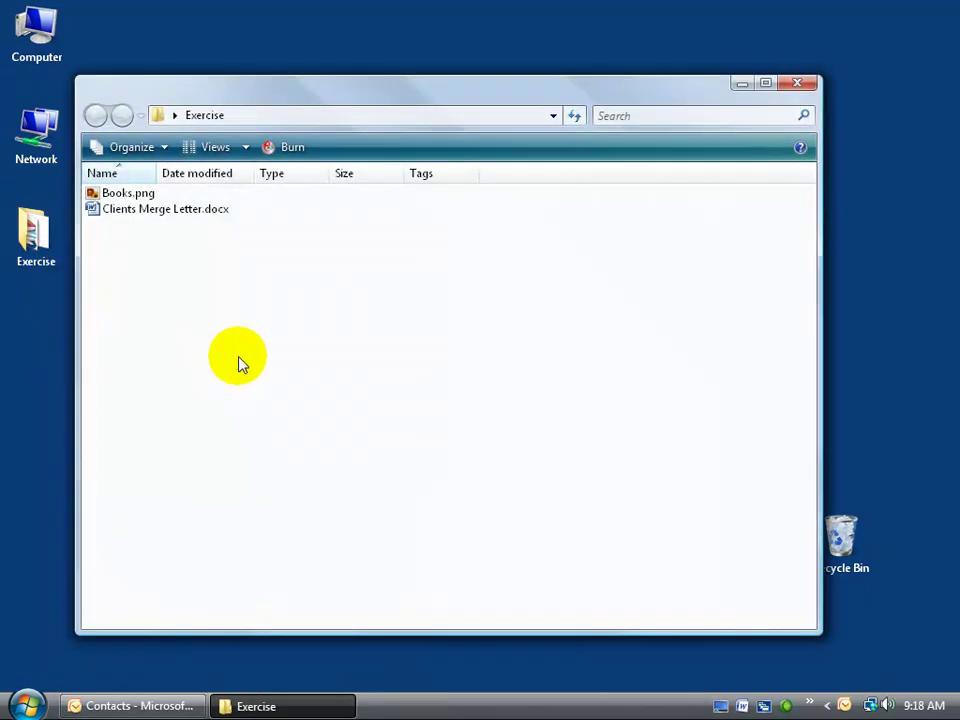
pyautogui.doubleClick(154, 213)
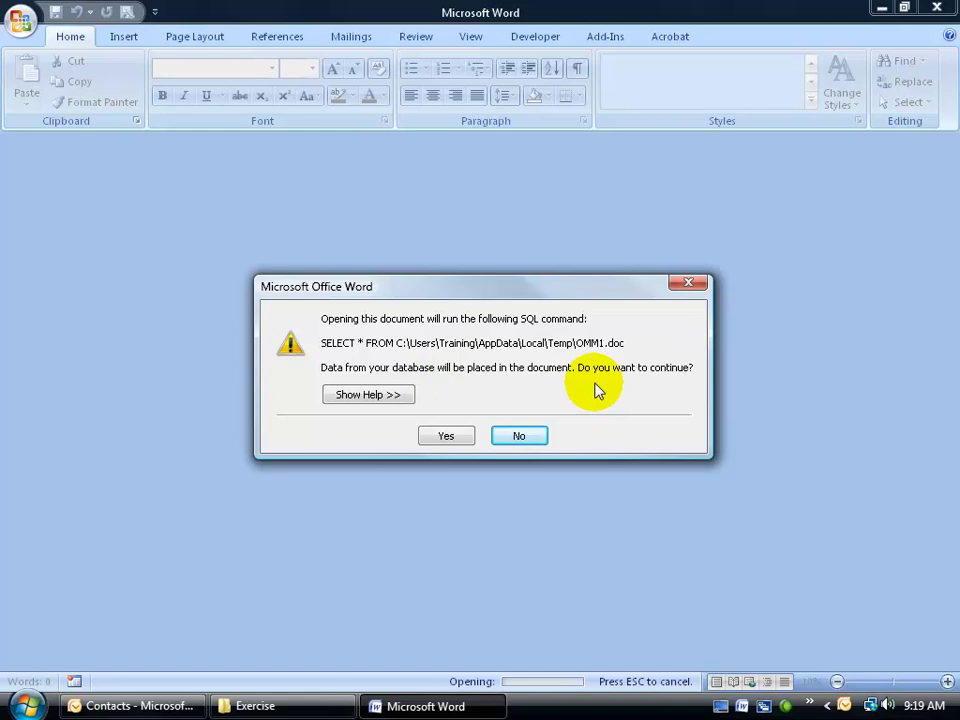
# Allow the SQL contact query and accept Unicode encoding for OMM1.doc
pyautogui.click(445, 436)
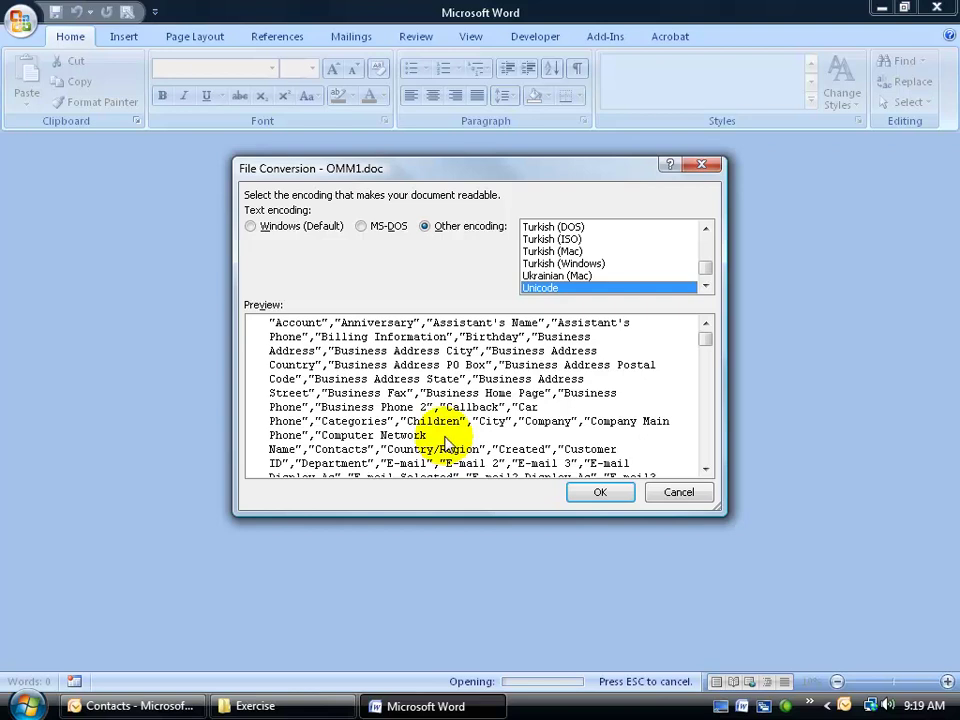
pyautogui.click(600, 492)
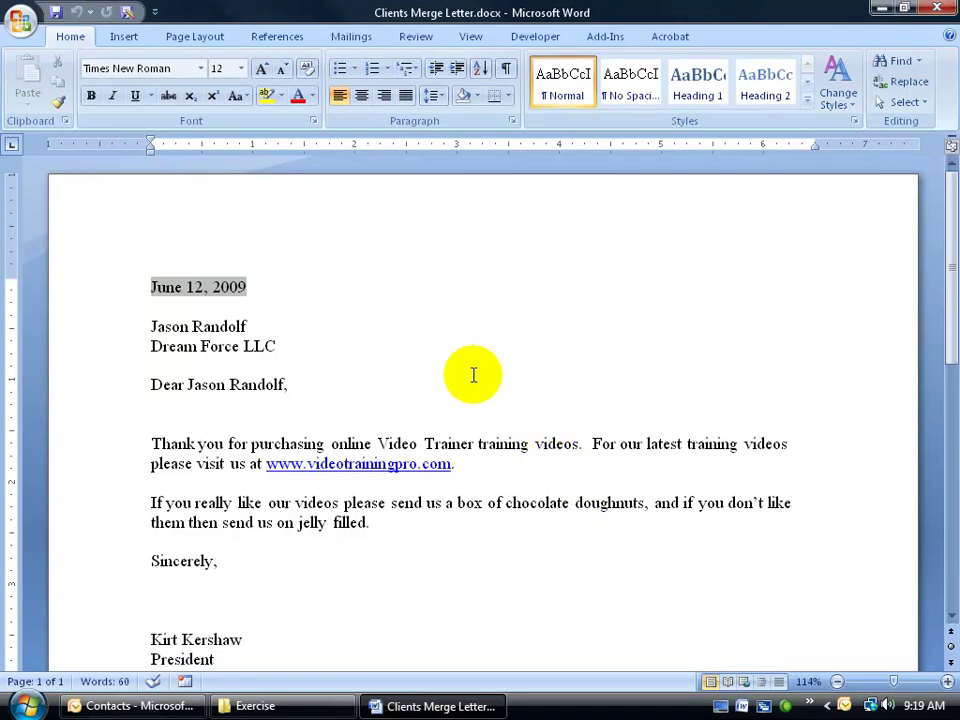
# Launch the Step by Step Mail Merge Wizard from Mailings' Start Mail Merge
pyautogui.click(352, 37)
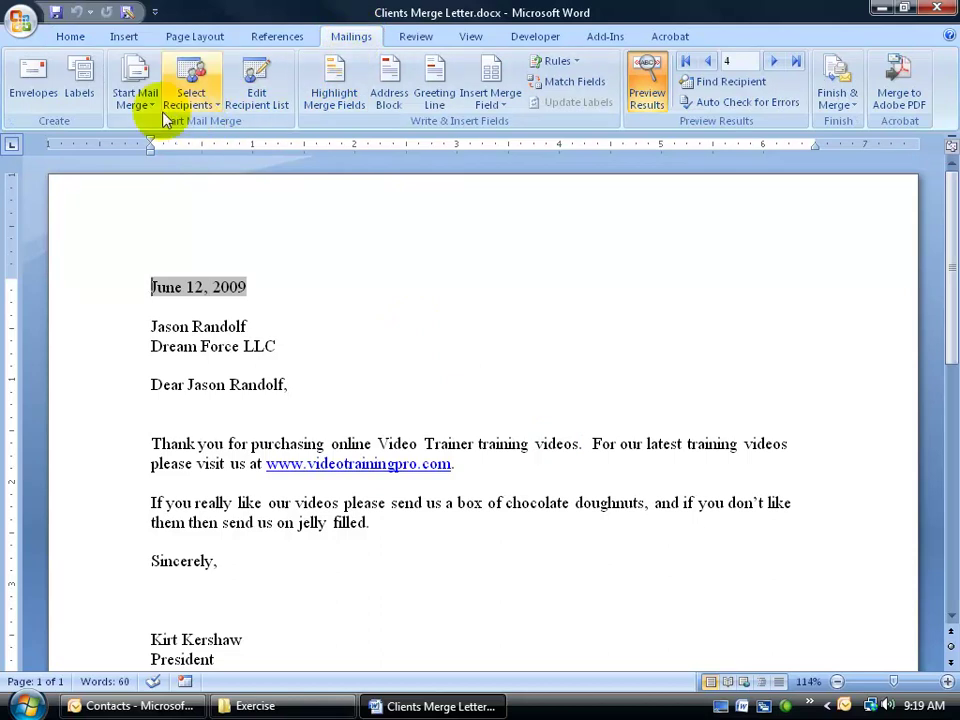
pyautogui.click(135, 98)
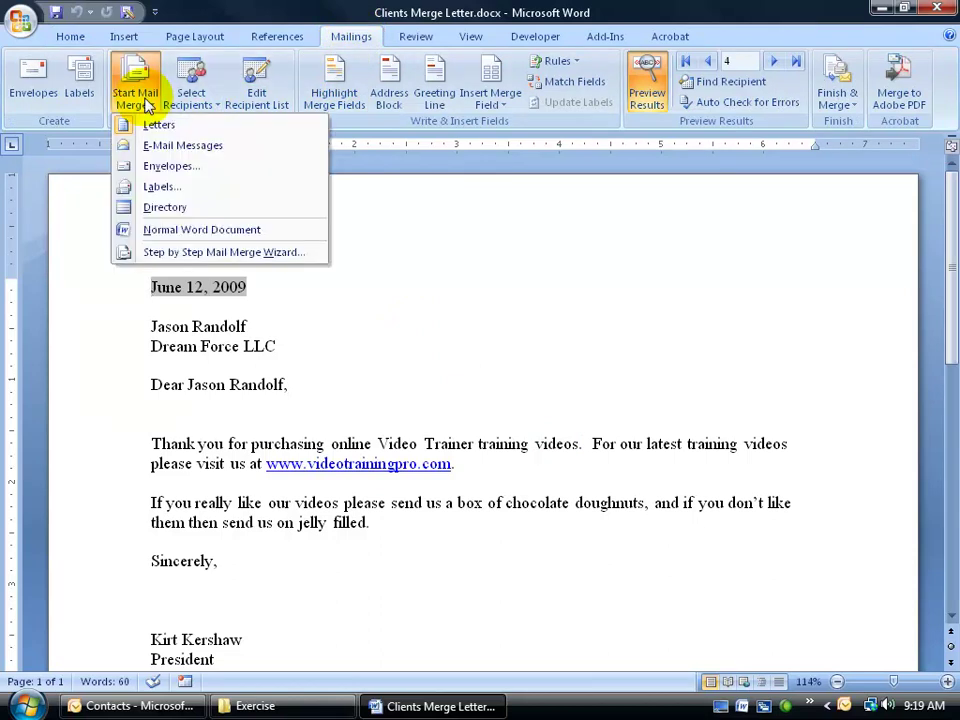
pyautogui.click(170, 253)
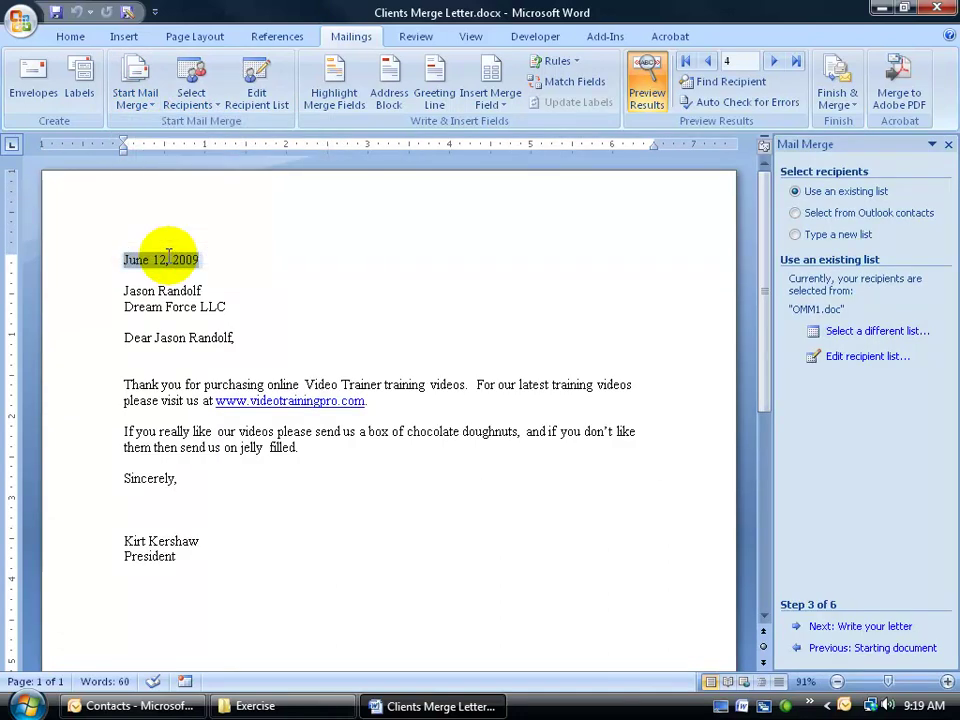